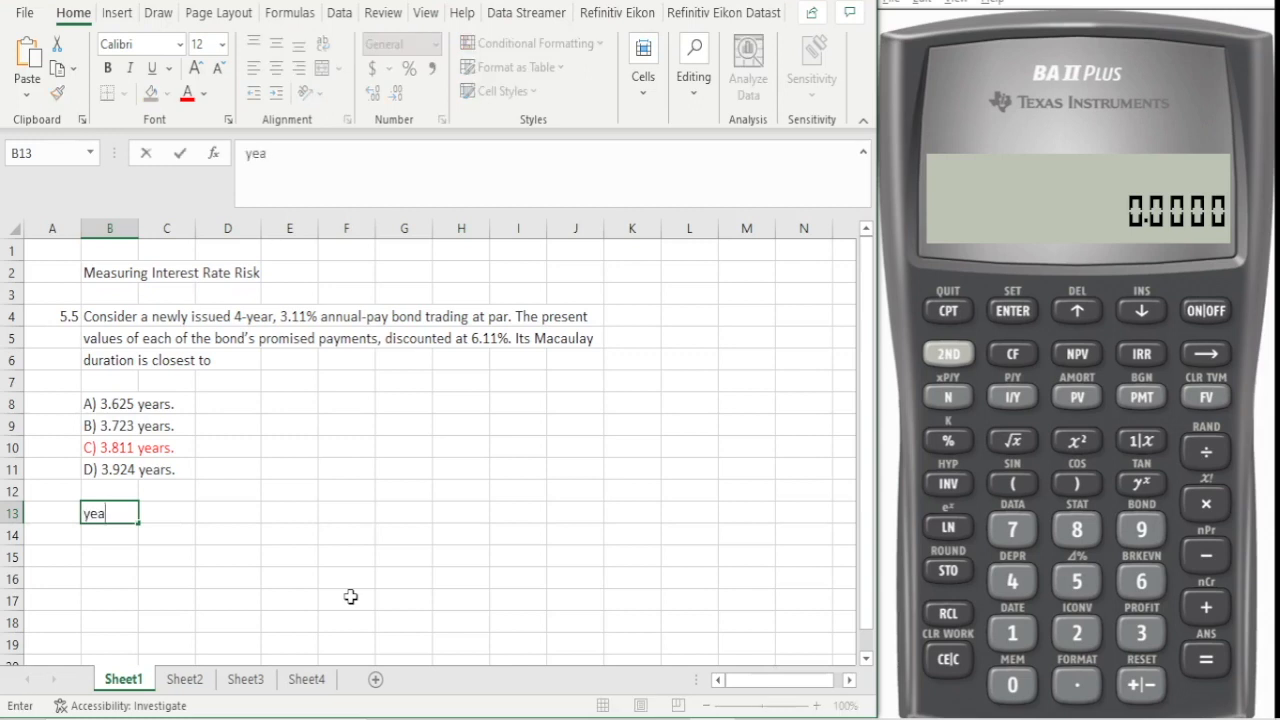
- Finish the "year" header in B13 and list years 1 to 4 below it in B14:B17
key(Tab)
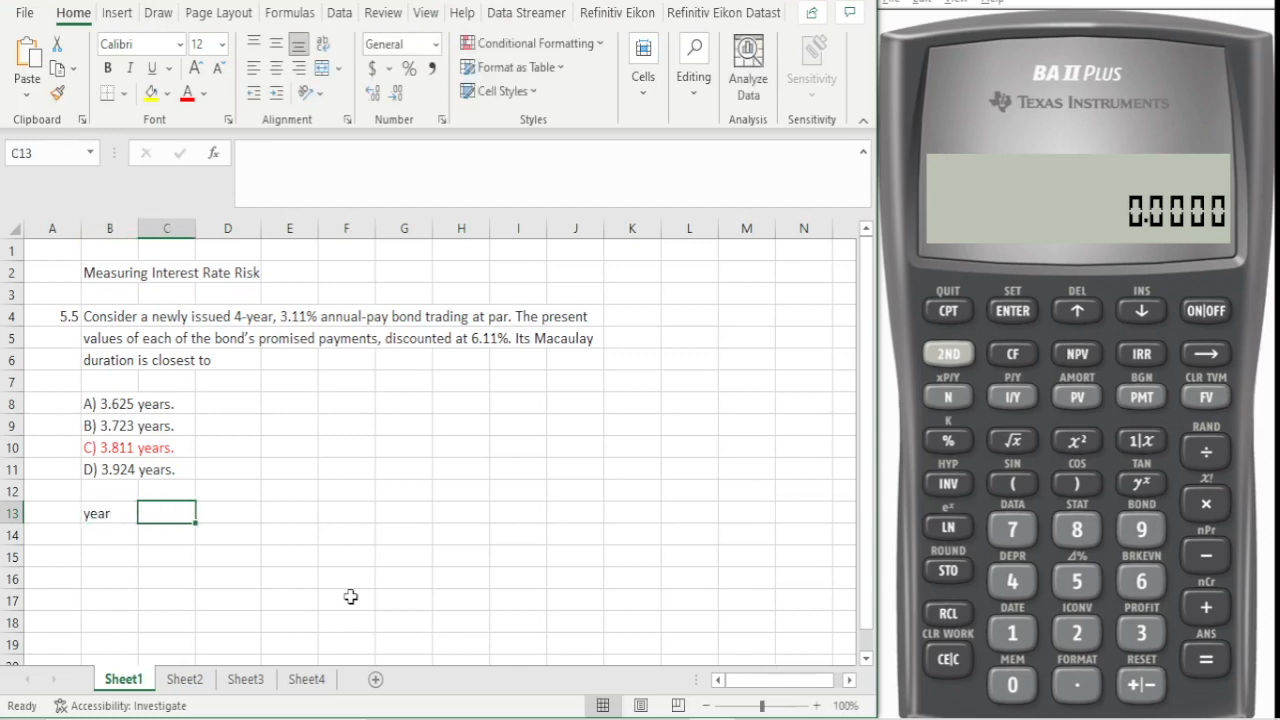
key(Return)
text(1)
key(Return)
text(2)
key(Return)
text(3)
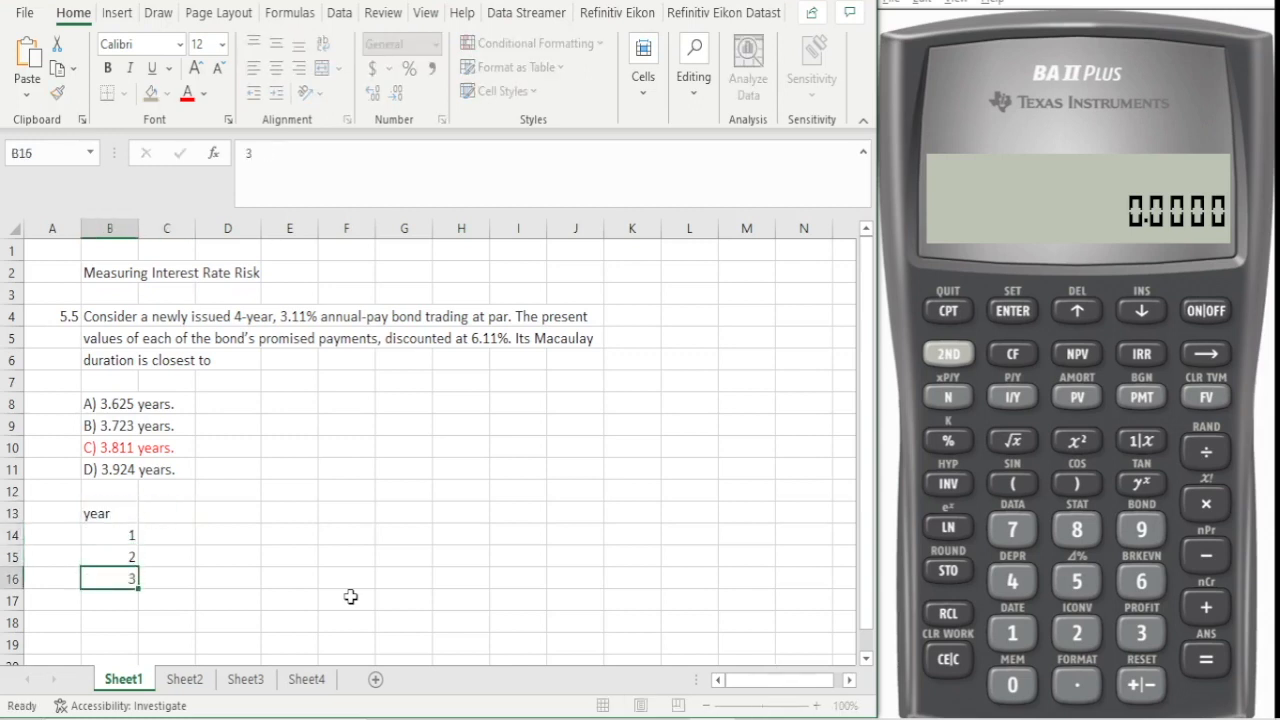
key(Return)
text(4)
- Add the column headers "$ flow", "dis $ flow", "weight" and "multiple" in C13:F13
key(Up)
key(Up)
key(Up)
key(Up)
key(Right)
text($ flow)
key(Tab)
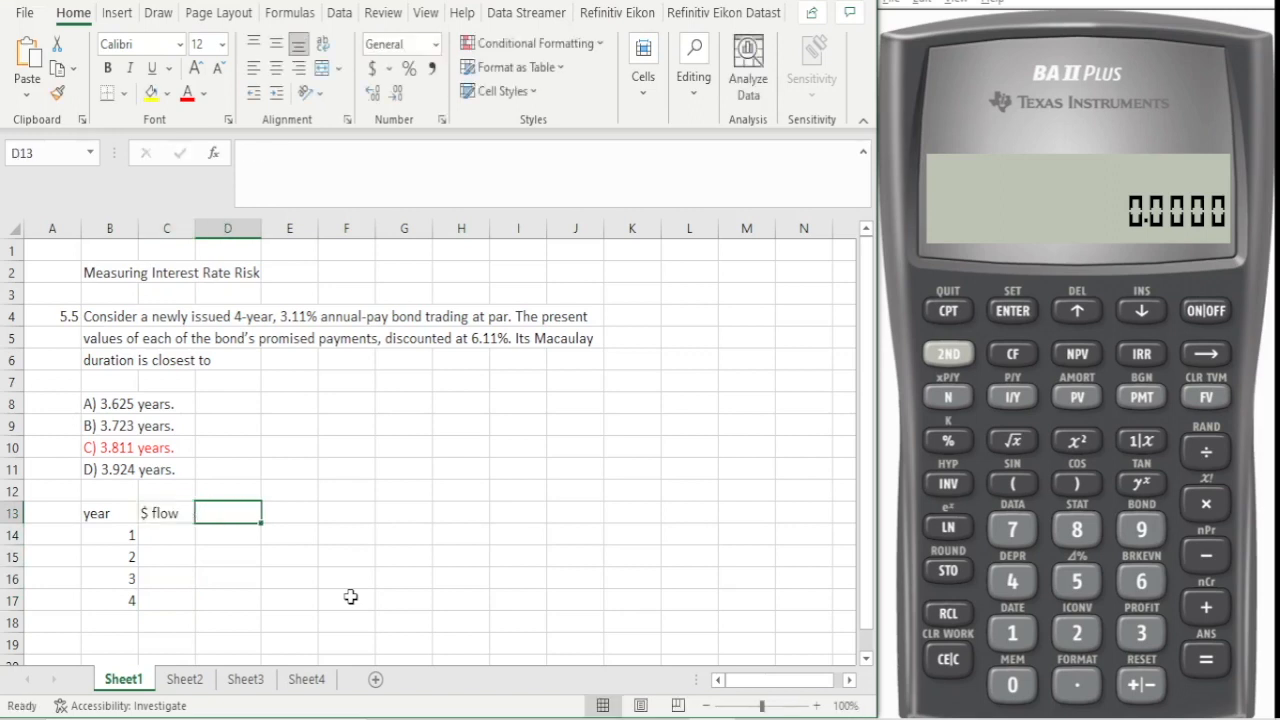
text(dis $ flow)
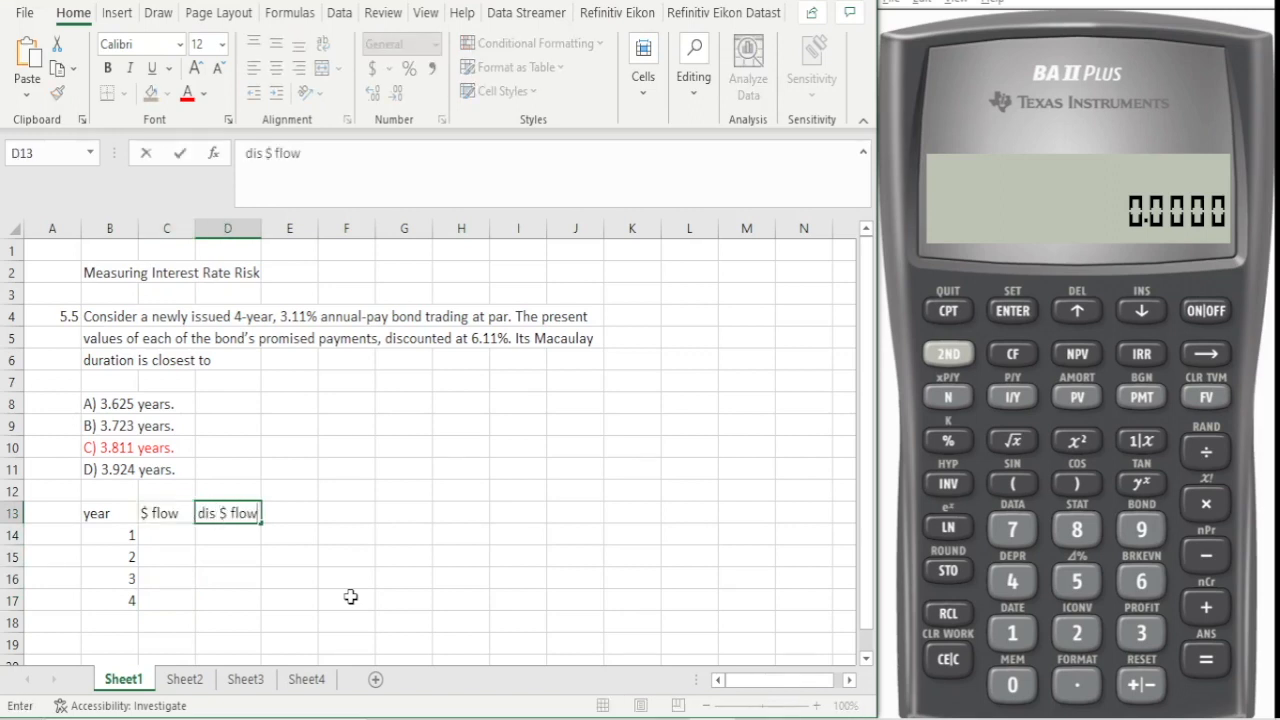
key(Tab)
text(weight)
key(Tab)
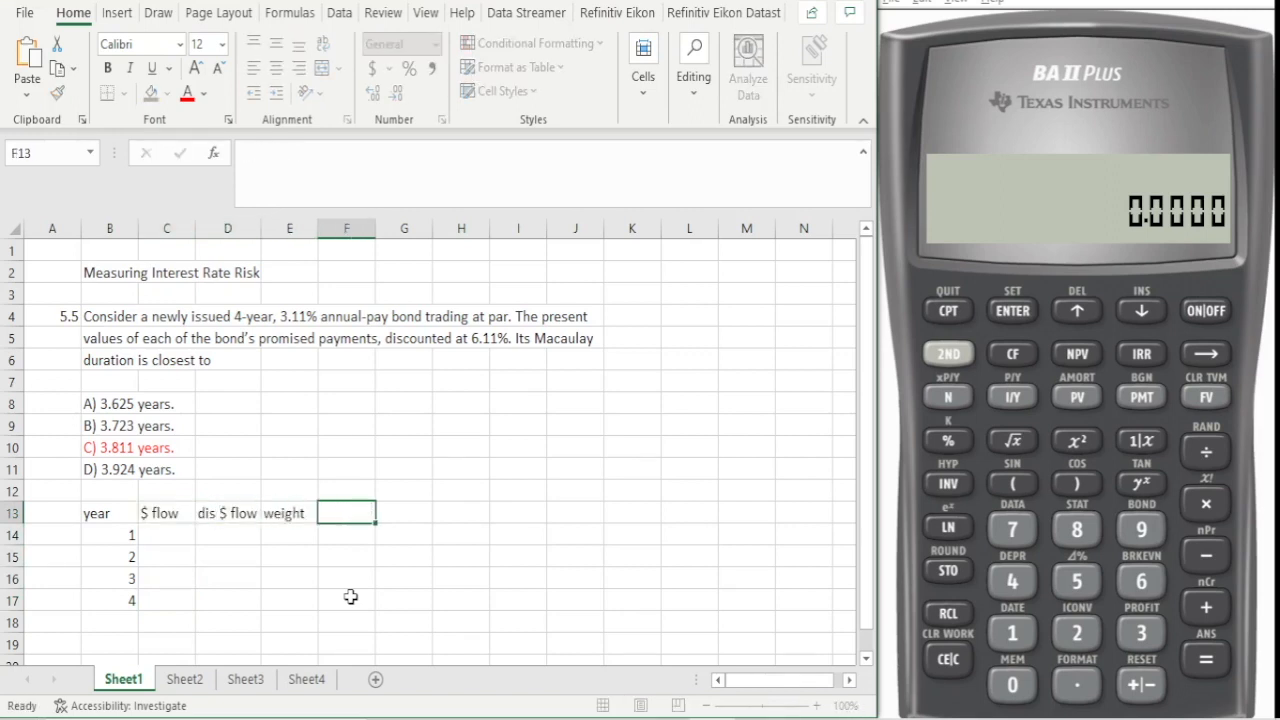
text(multiple)
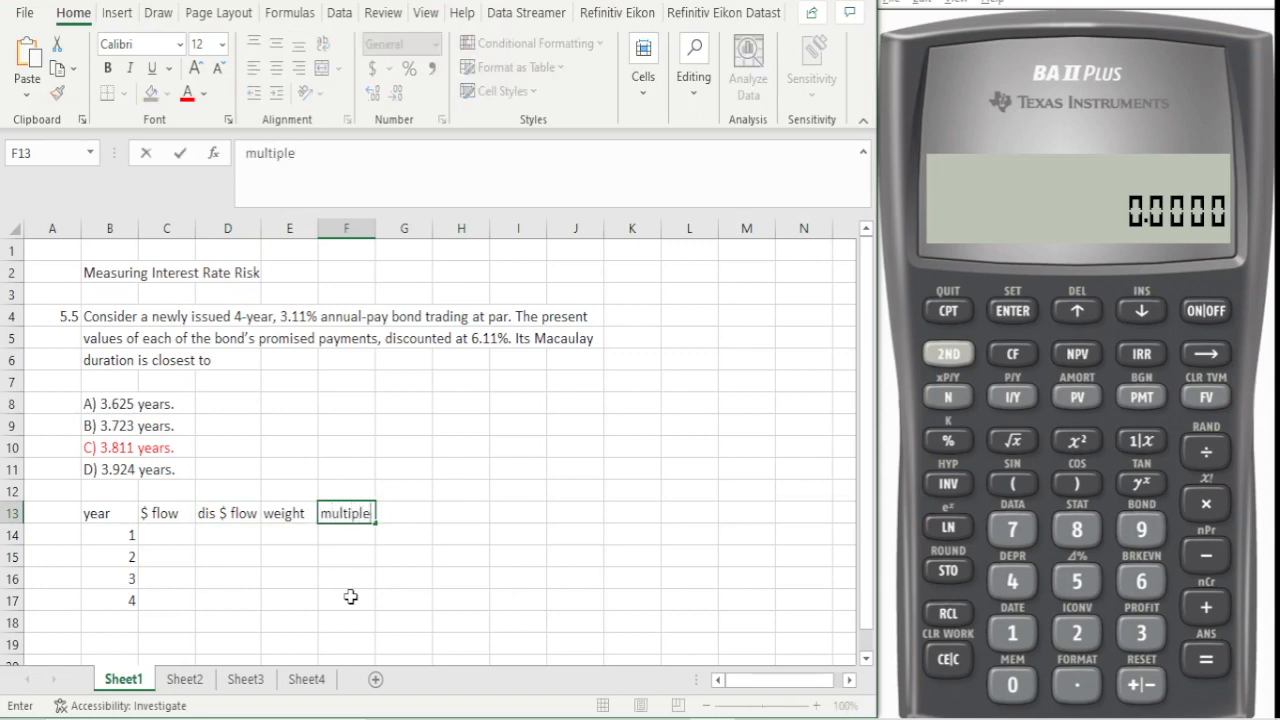
key(Return)
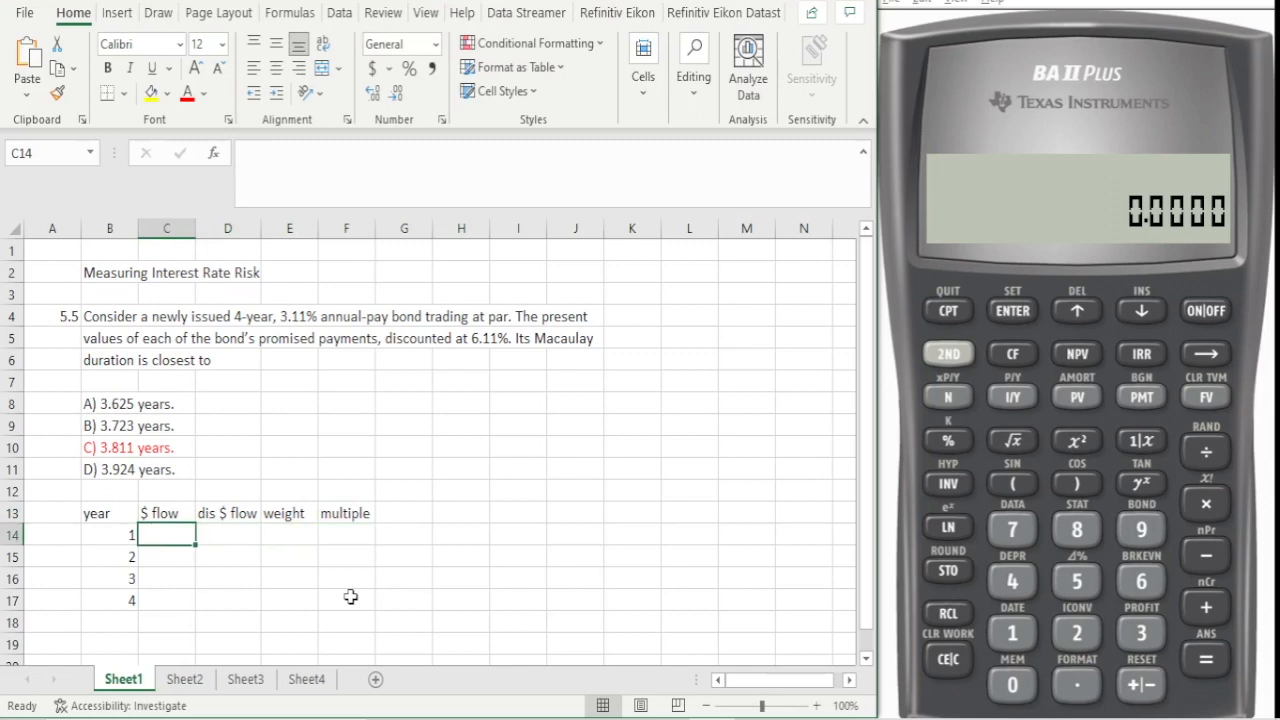
- Calculate the year 1 coupon in C14 with the formula =1000*3.11%
text(=)
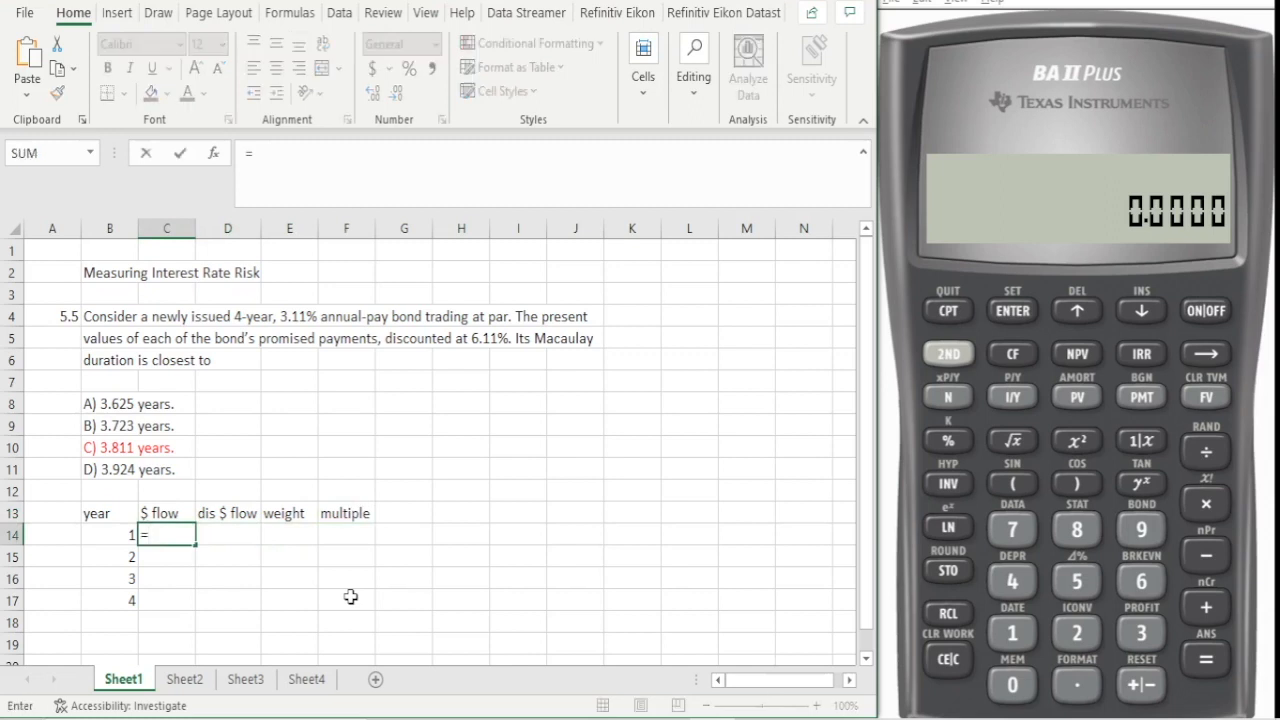
text(1000*)
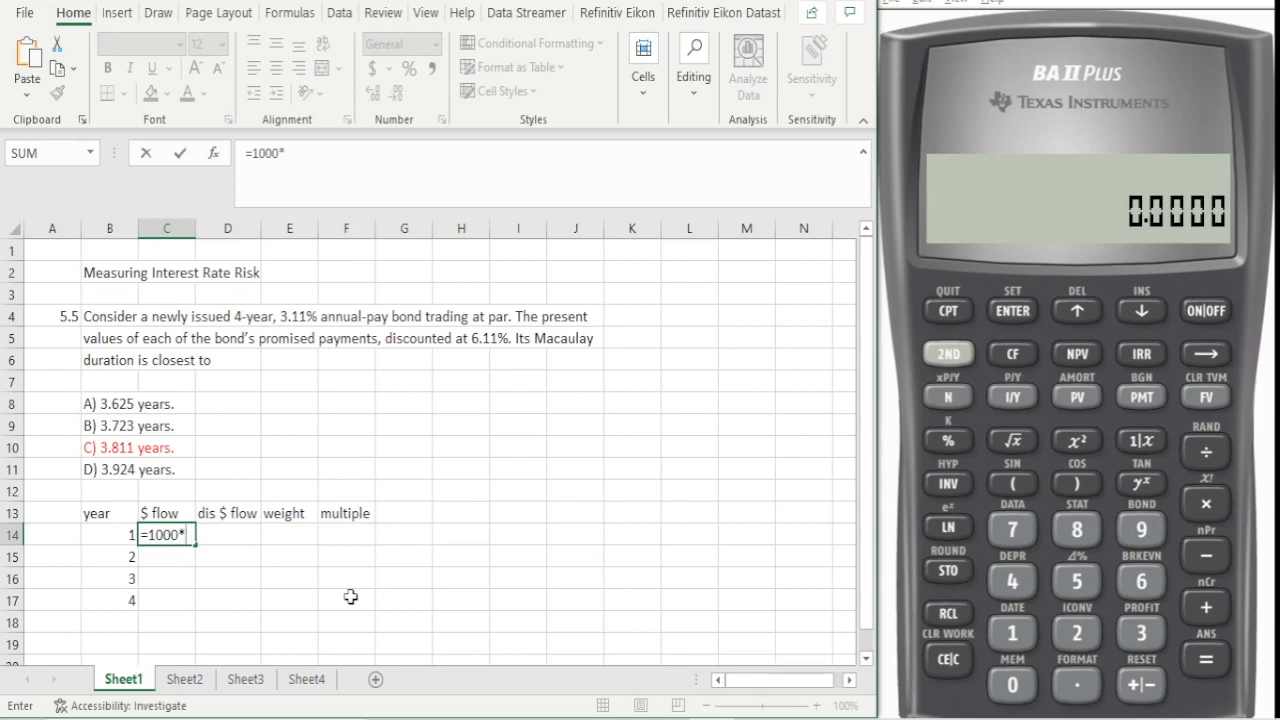
text(3.11%)
key(Return)
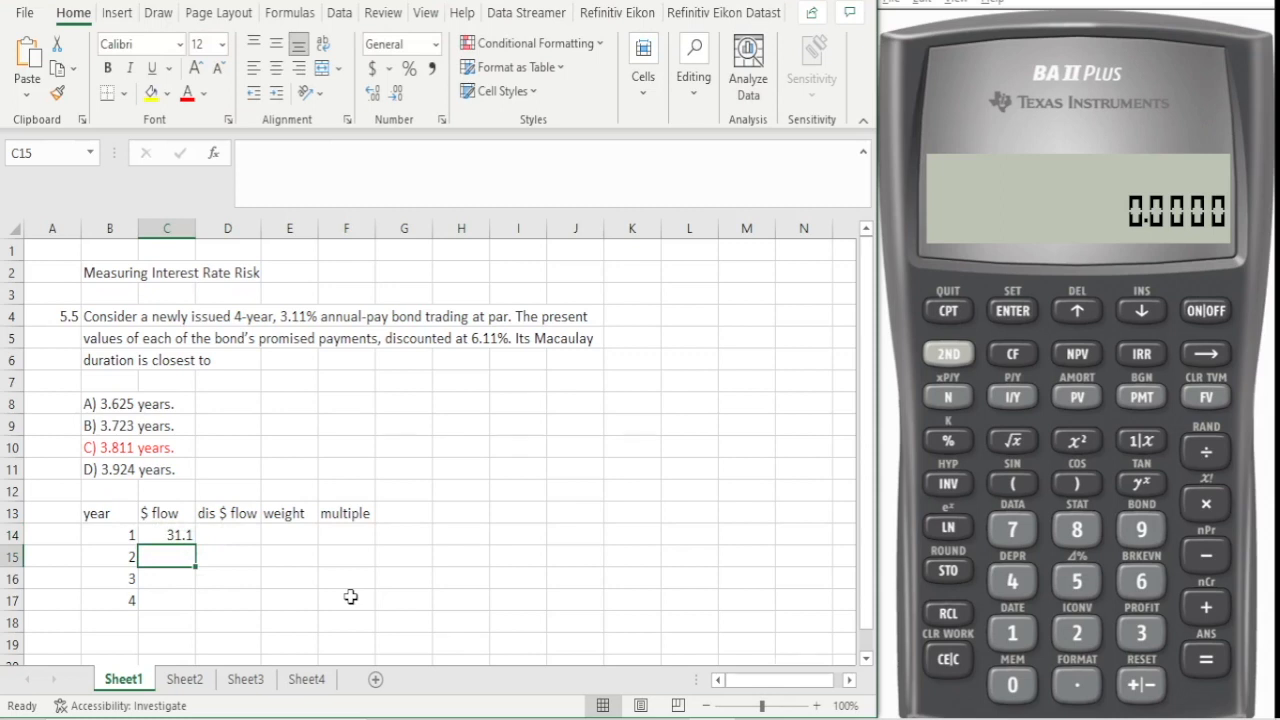
- Fill the year 2 and year 3 cash flows in C15 and C16 by referencing the cell above each
text(=)
key(Up)
key(Return)
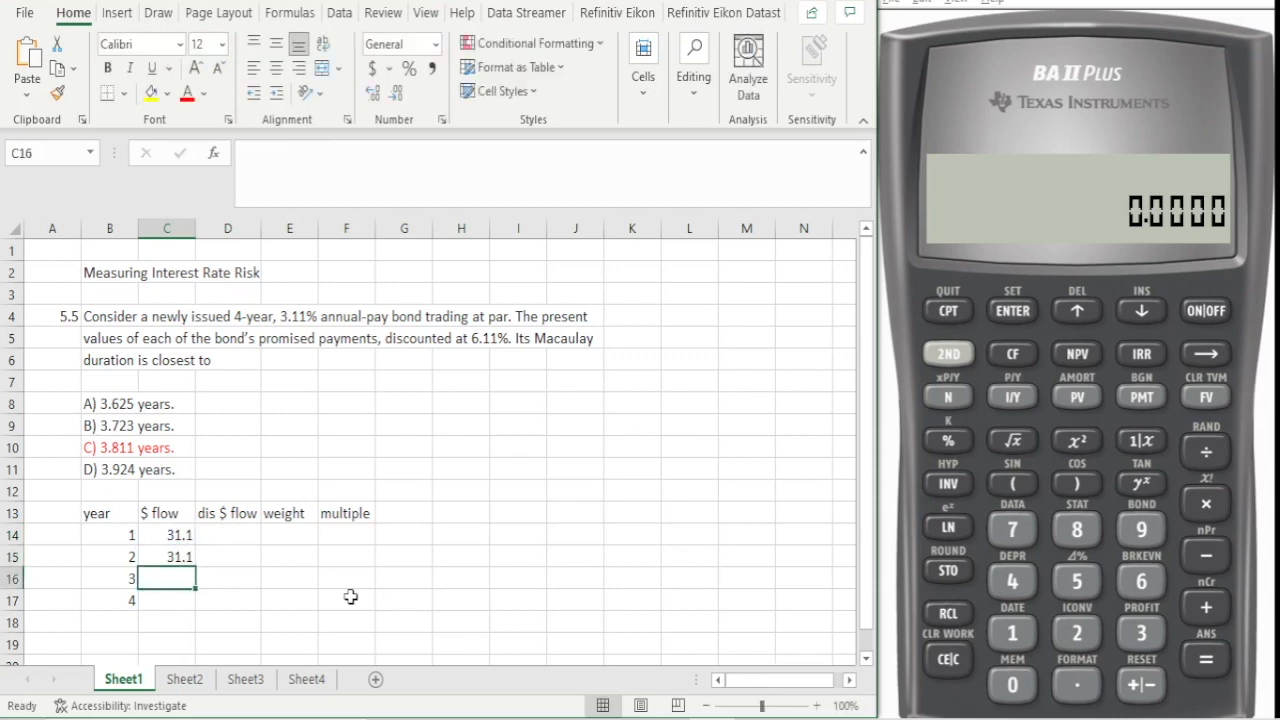
text(=)
key(Up)
key(Return)
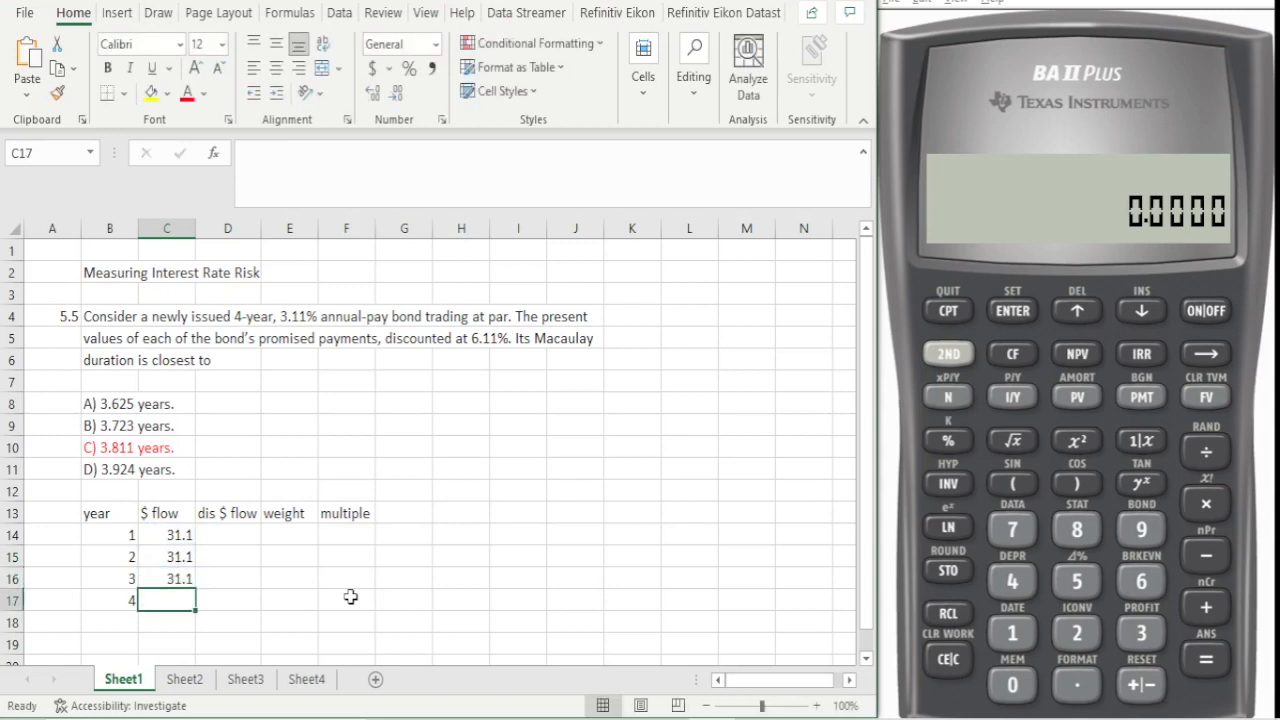
- Enter the year 4 cash flow of principal plus coupon in C17 as =1000+31.1
text(=)
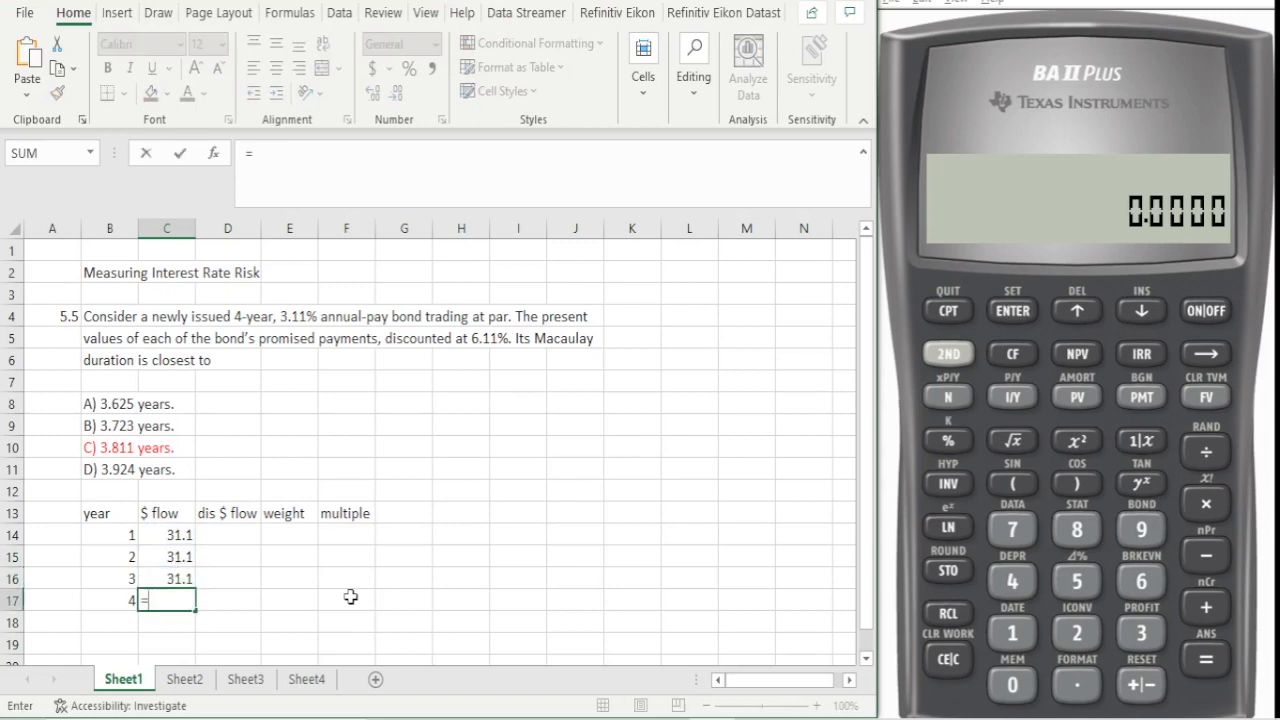
text(1000+31.1)
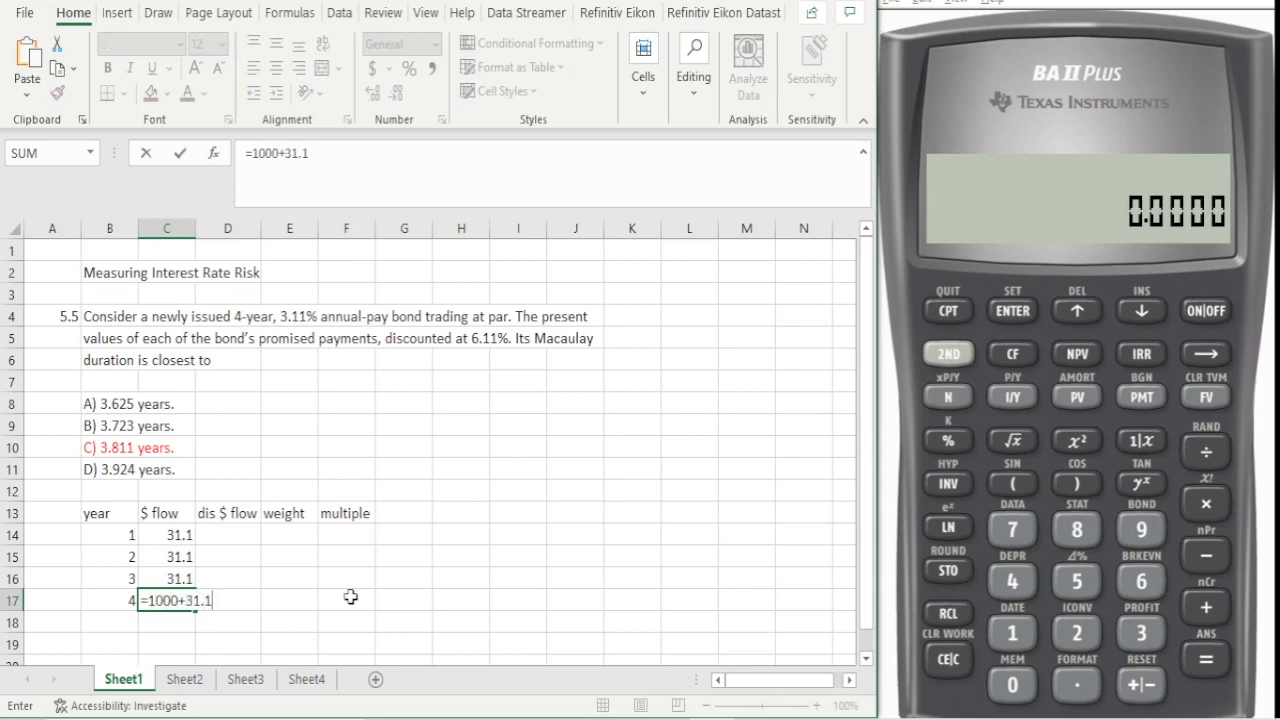
key(Return)
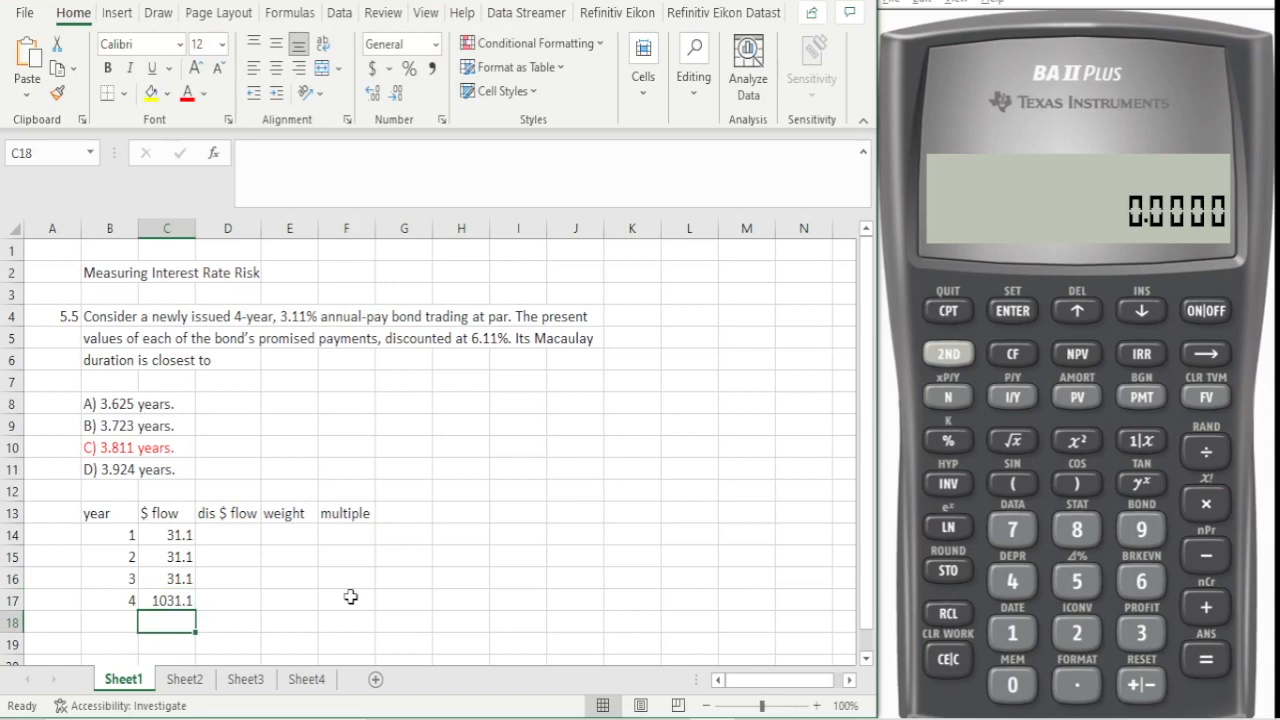
- Discount the year 1 cash flow in D14 with the formula =C14/(1+6.11%)^B14
key(Right)
key(Up)
key(Up)
key(Up)
key(Up)
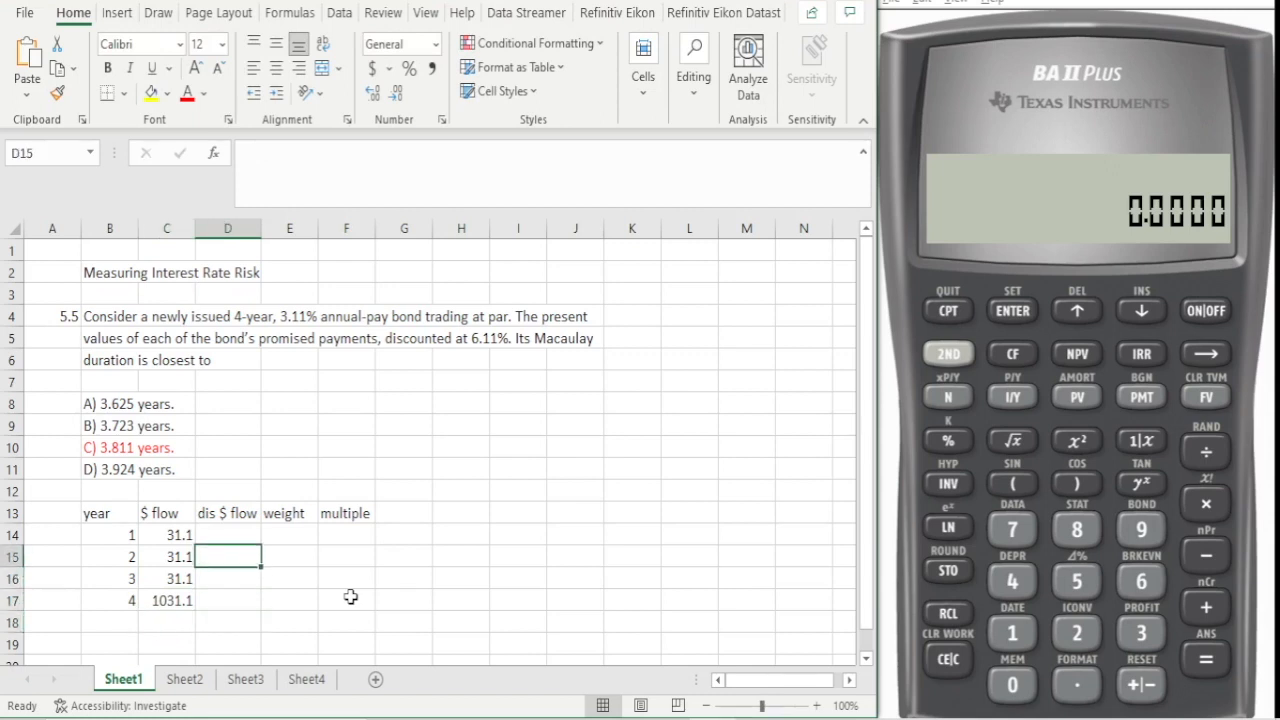
text(=)
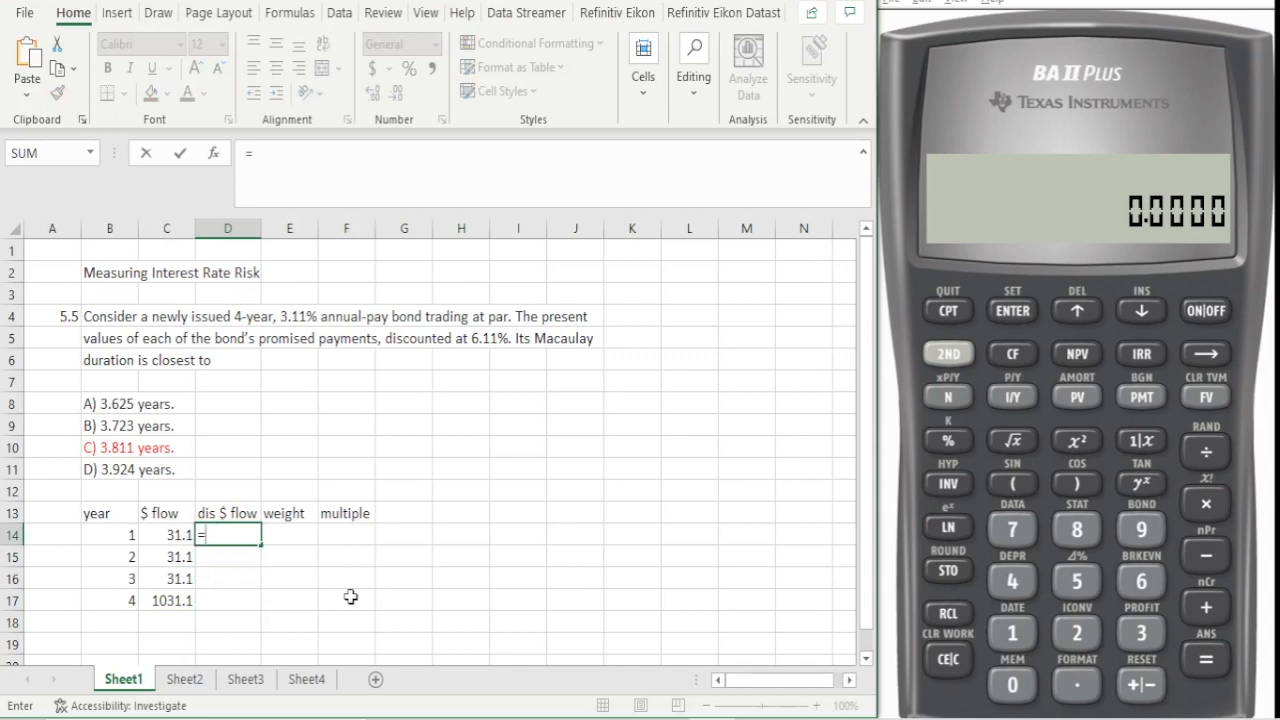
key(Left)
text(/()
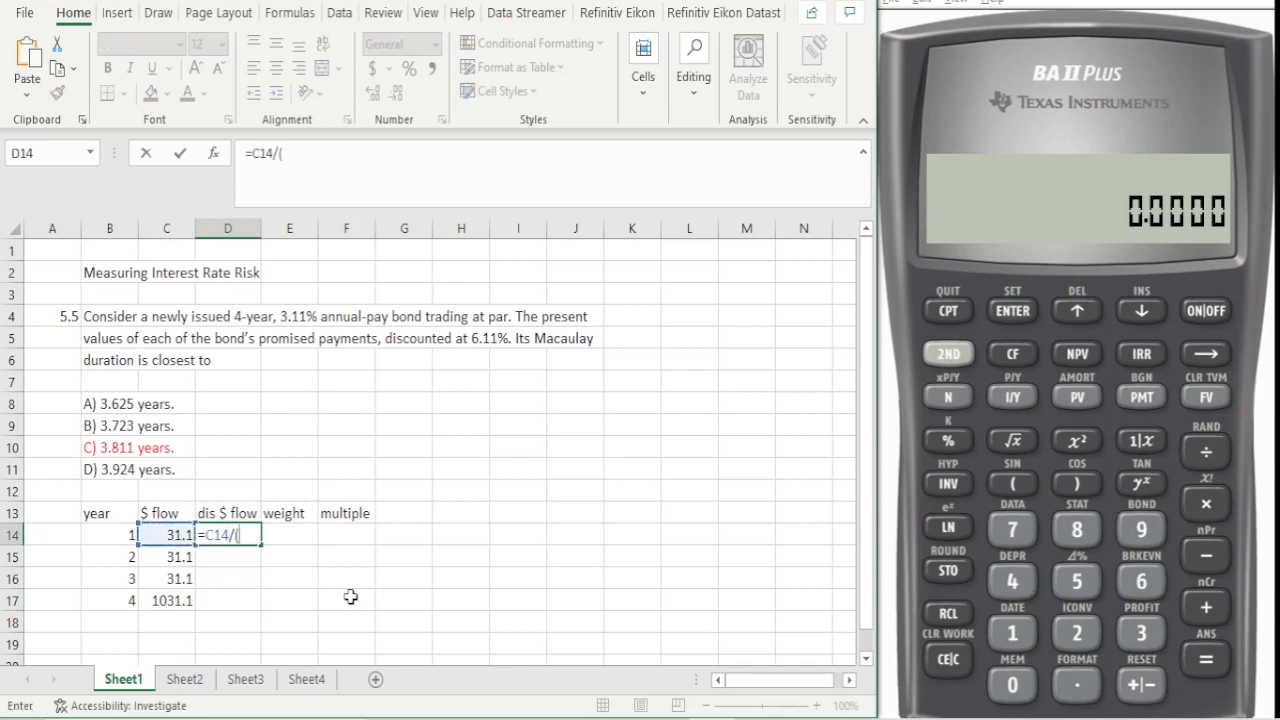
text(1+6.11%)
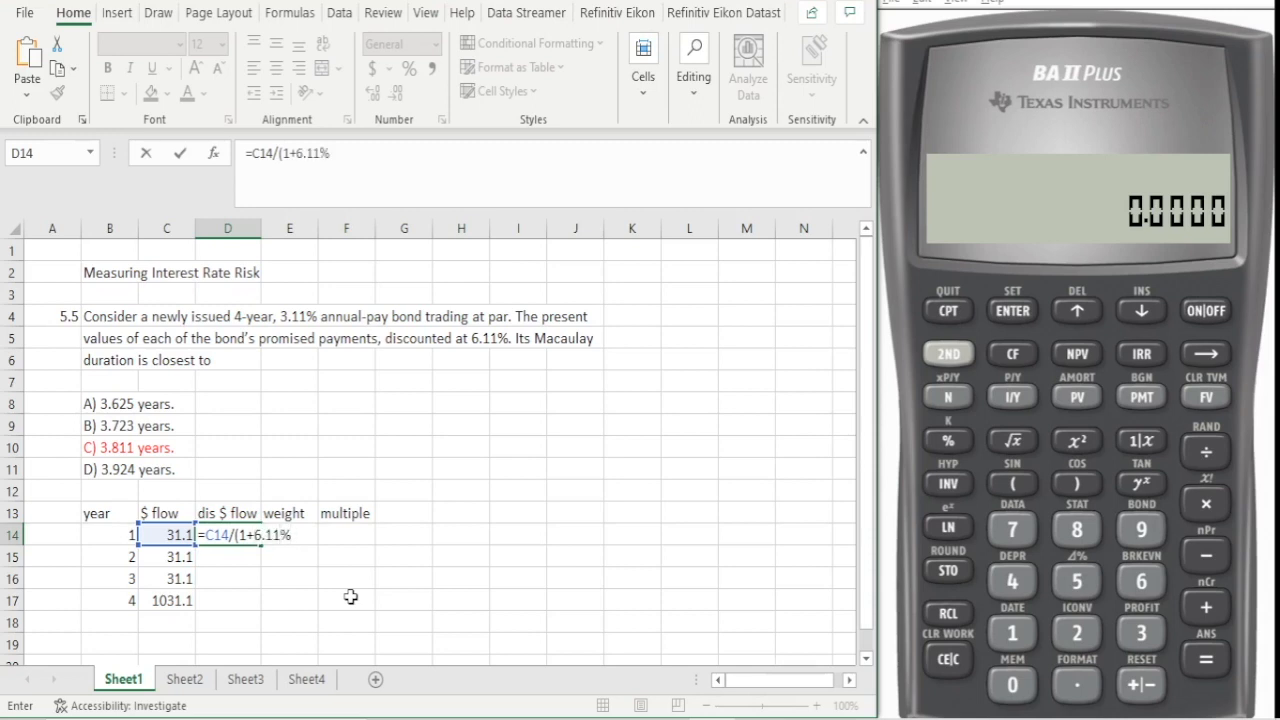
text()^)
key(Left)
key(Left)
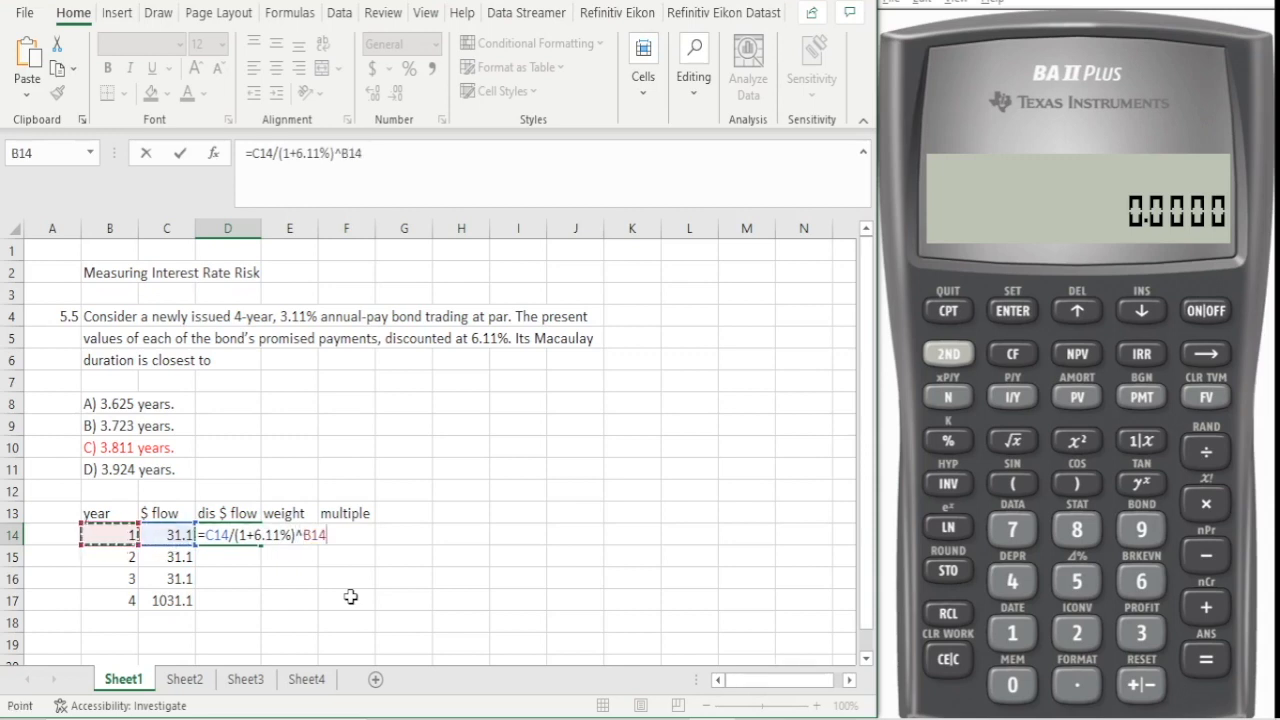
key(Return)
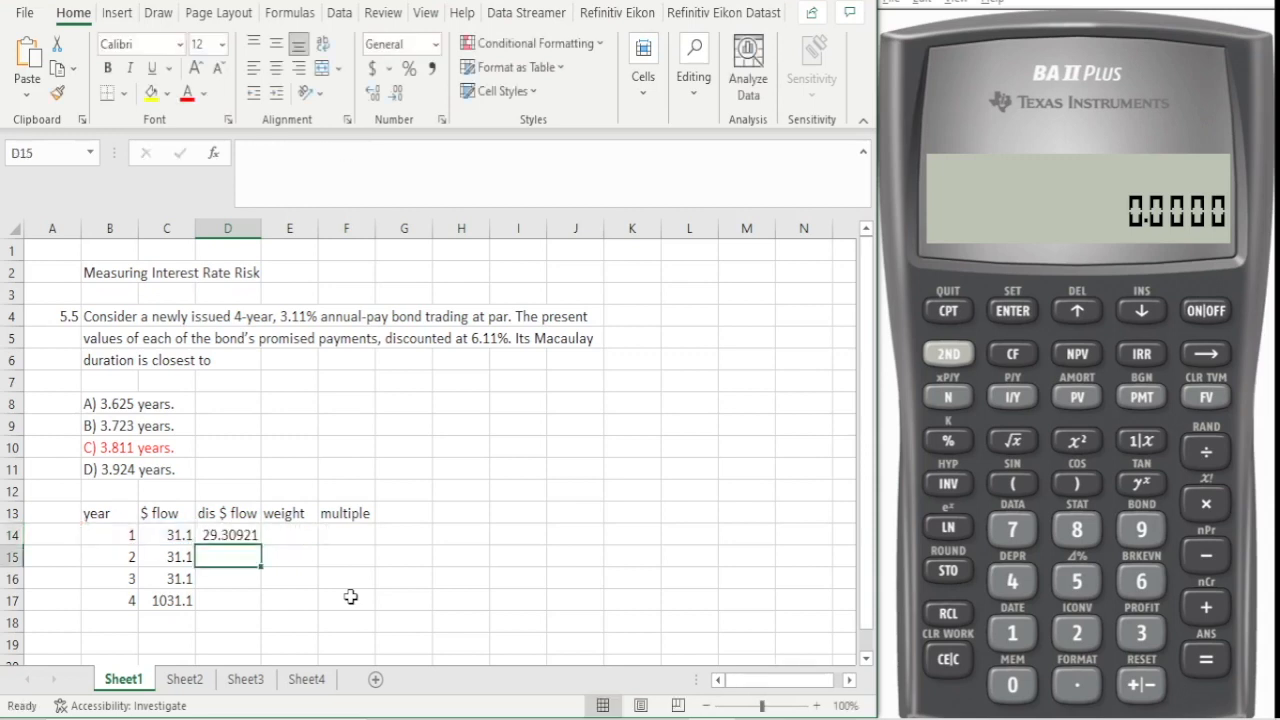
- Discount the year 2 cash flow in D15 with the formula =C15/(1+6.11%)^B15
text(=)
key(Left)
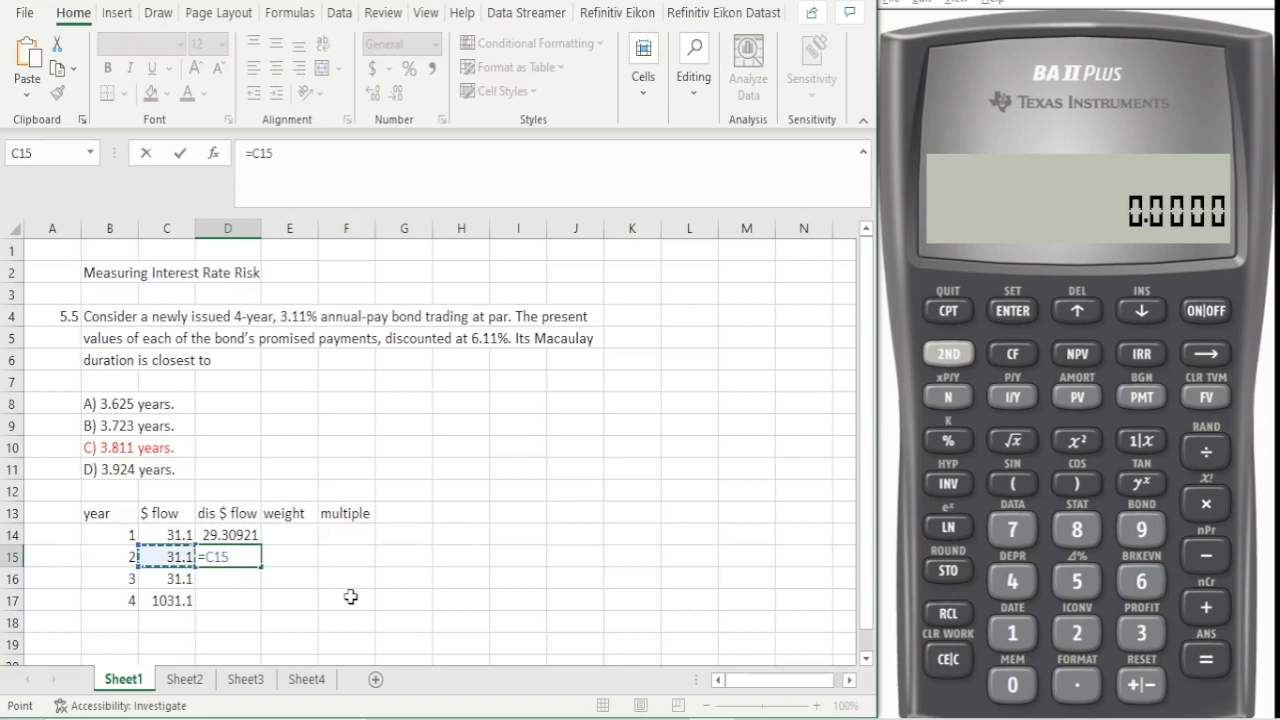
text(/(1+6.11)
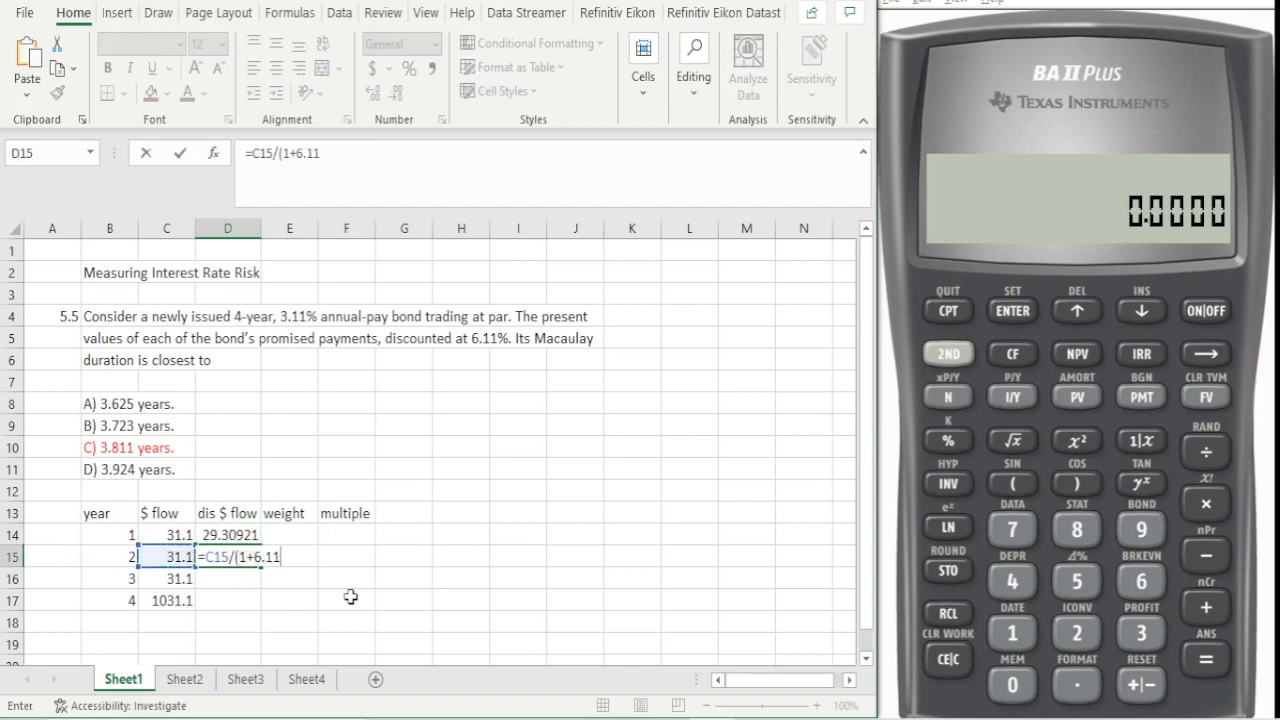
text(%)^)
key(Left)
key(Left)
key(Return)
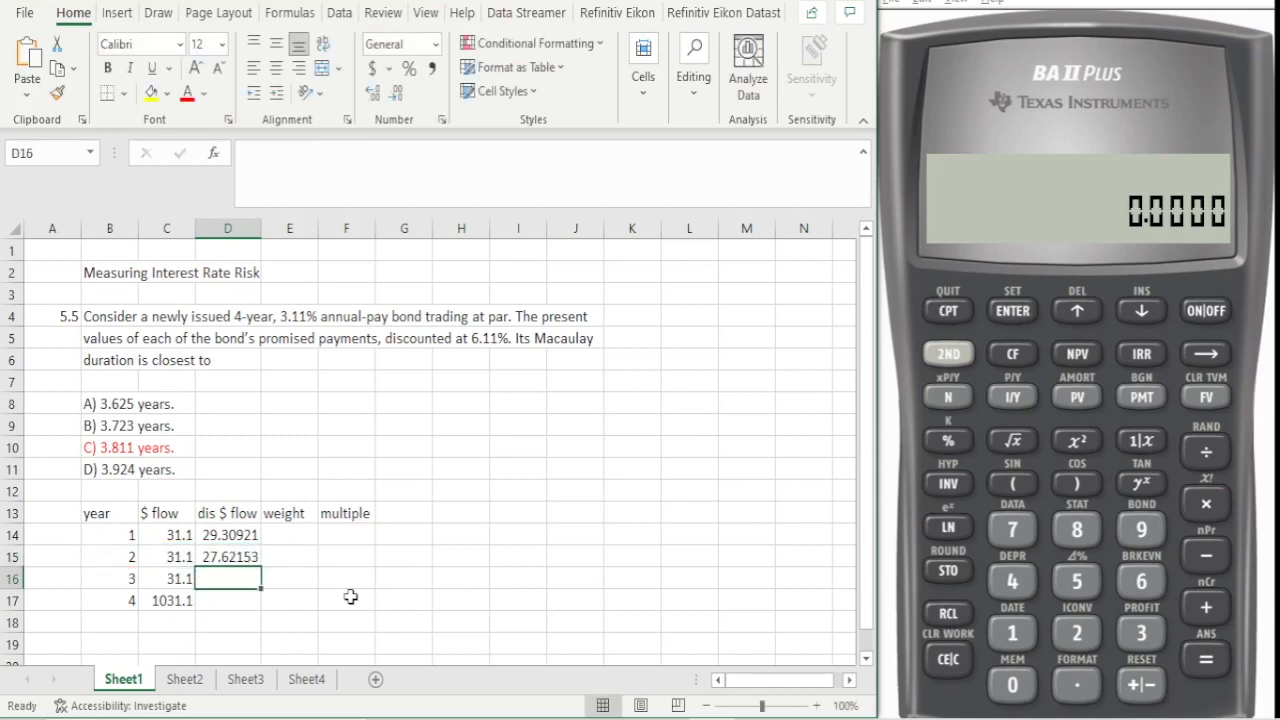
- Discount the year 3 cash flow in D16 with the formula =C16/(1+6.11%)^B16
text(=)
key(Left)
text(/)
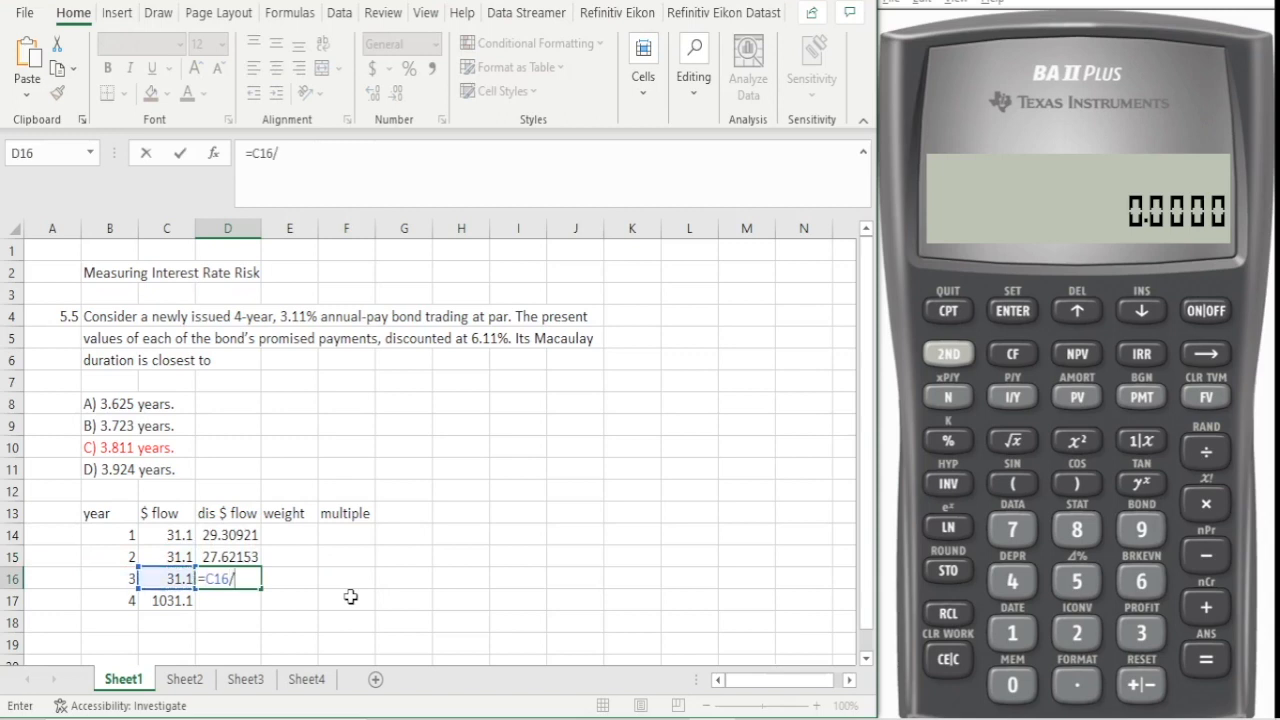
text((1+6.11%))
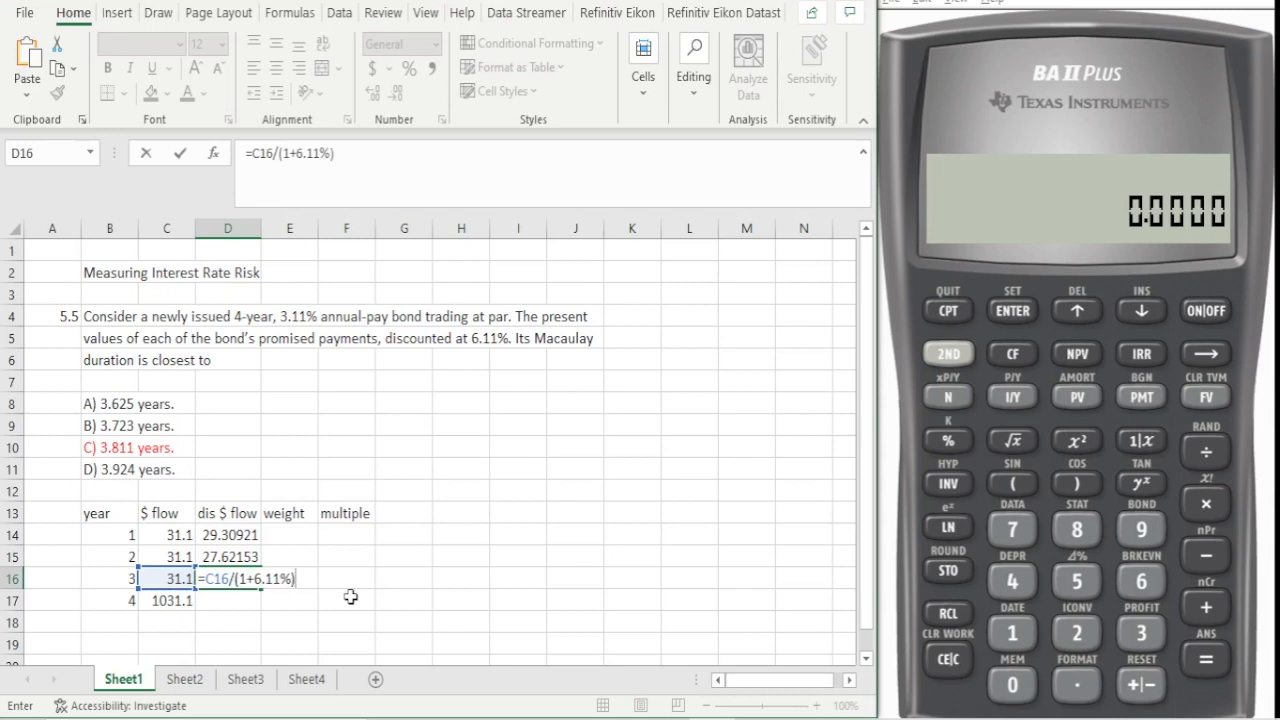
text(^B16)
key(Return)
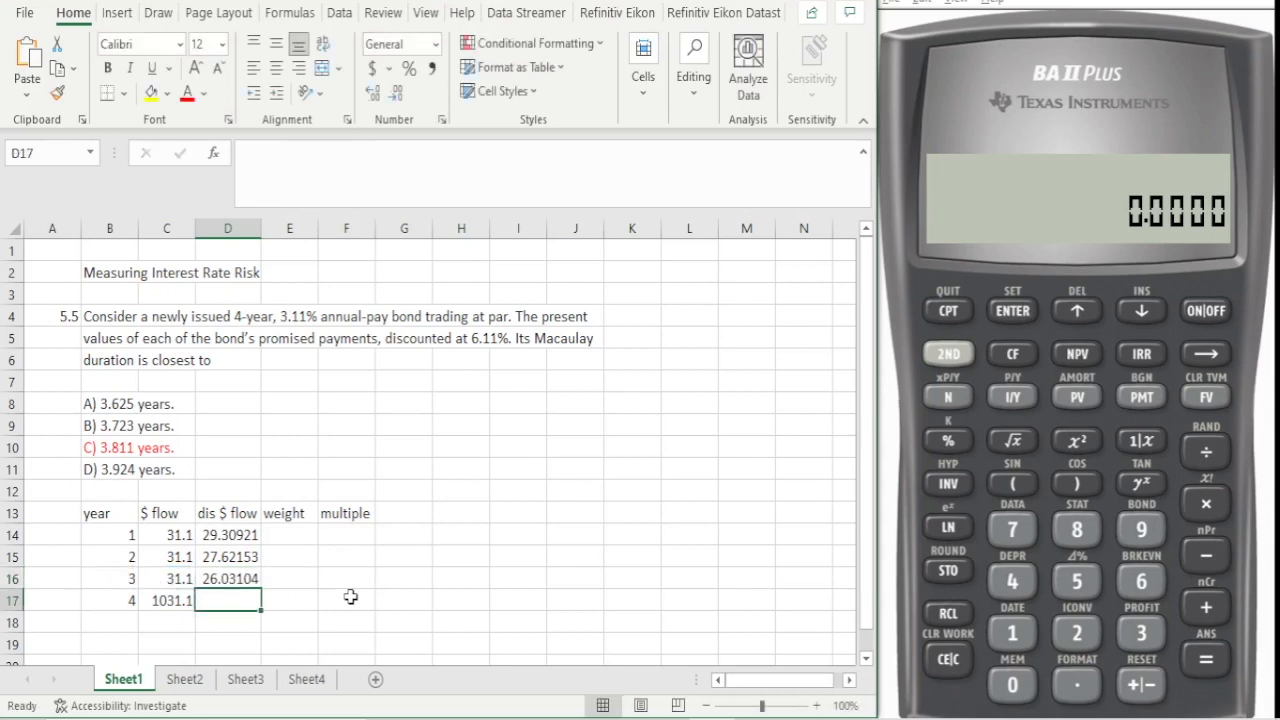
- Discount the year 4 cash flow in D17 with the formula =C17/(1+6.11%)^B17
text(=)
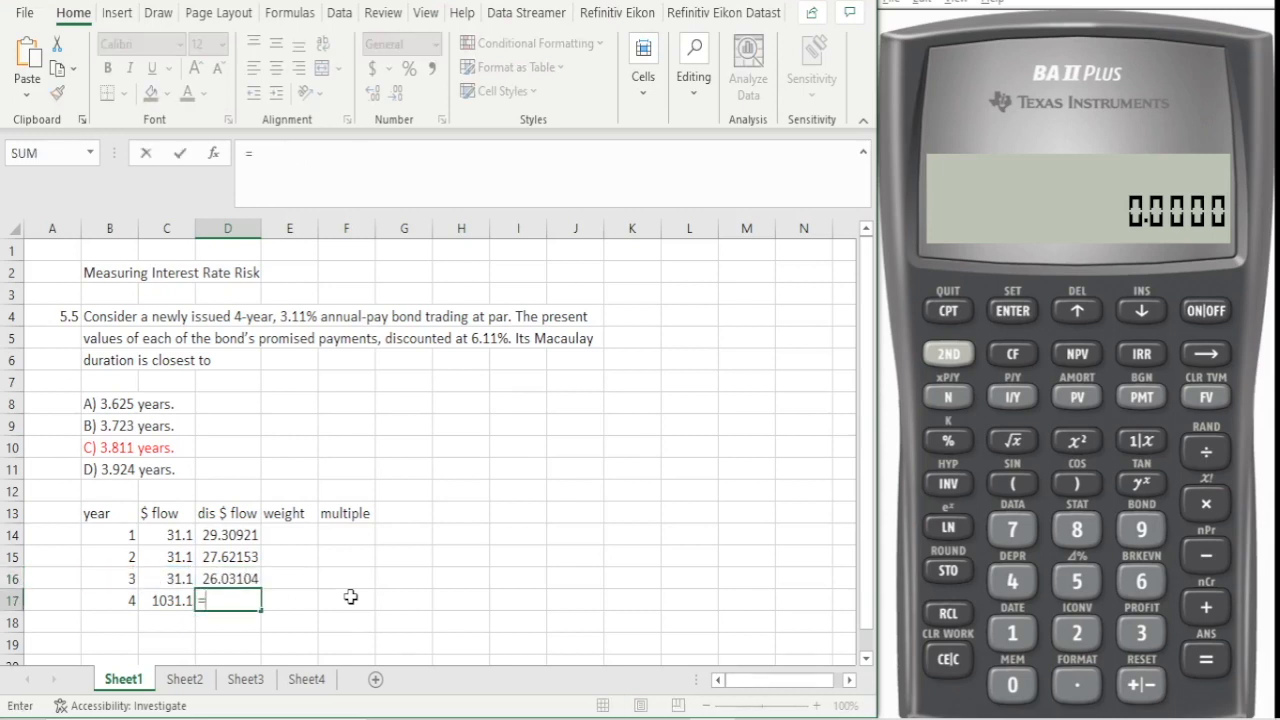
key(Left)
text(/)
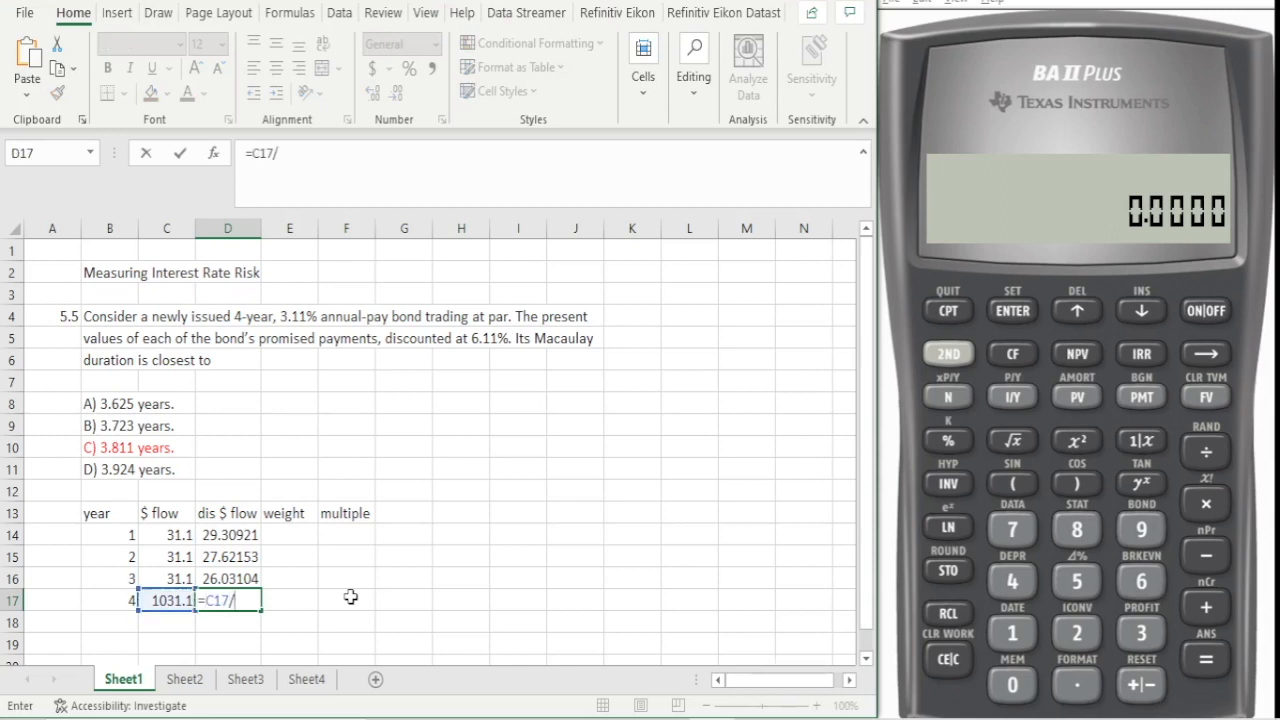
text((1+6.11%)^)
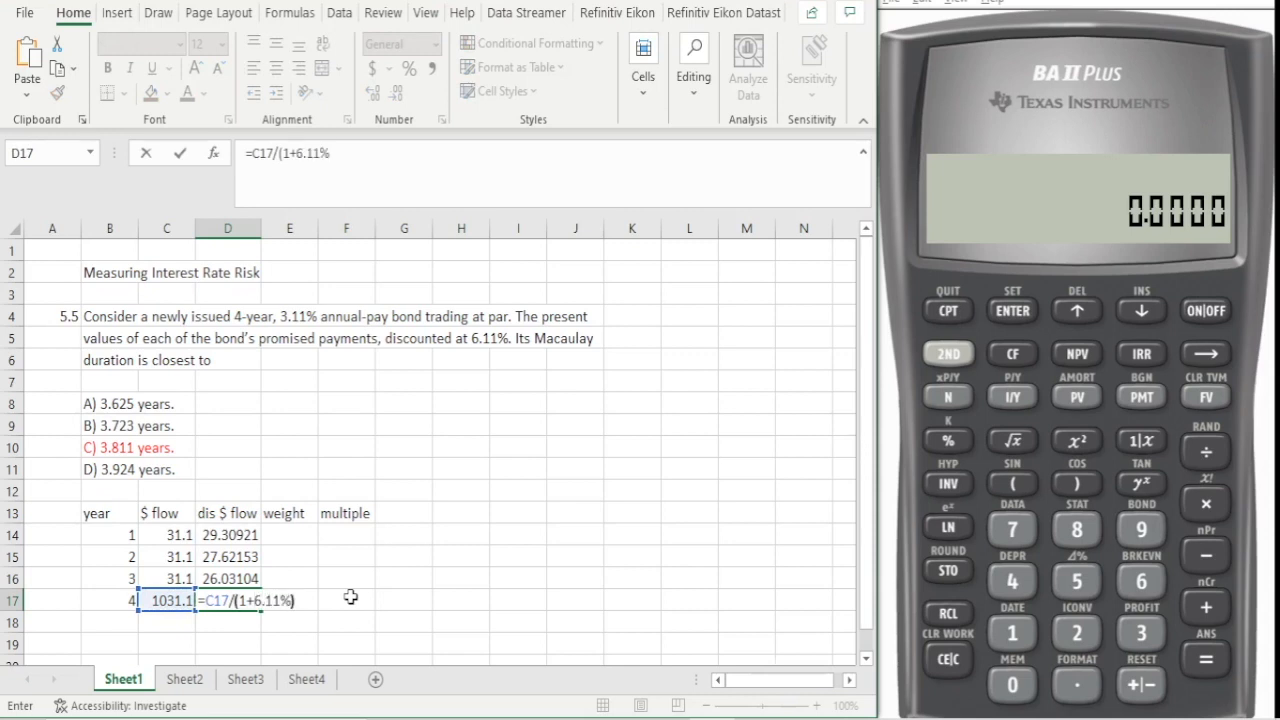
key(Left)
key(Left)
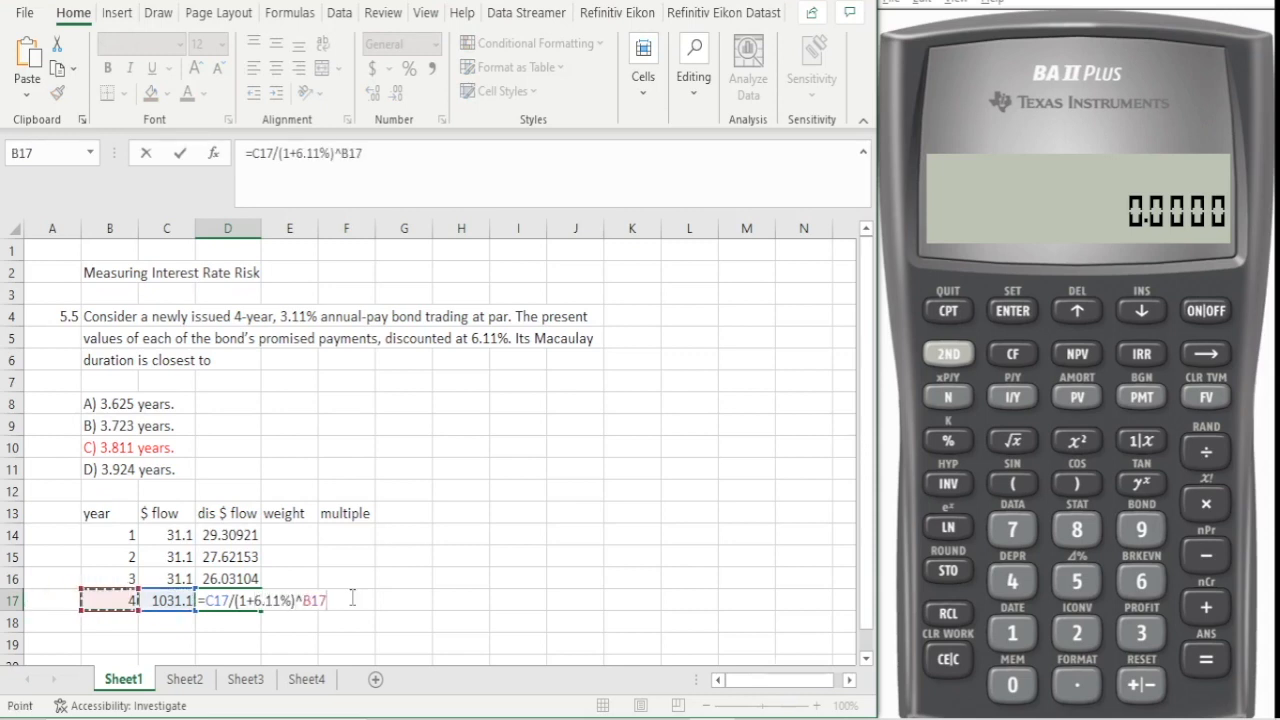
key(Return)
- Total the discounted cash flows in D18 with a SUM over D14:D17
text(=sum)
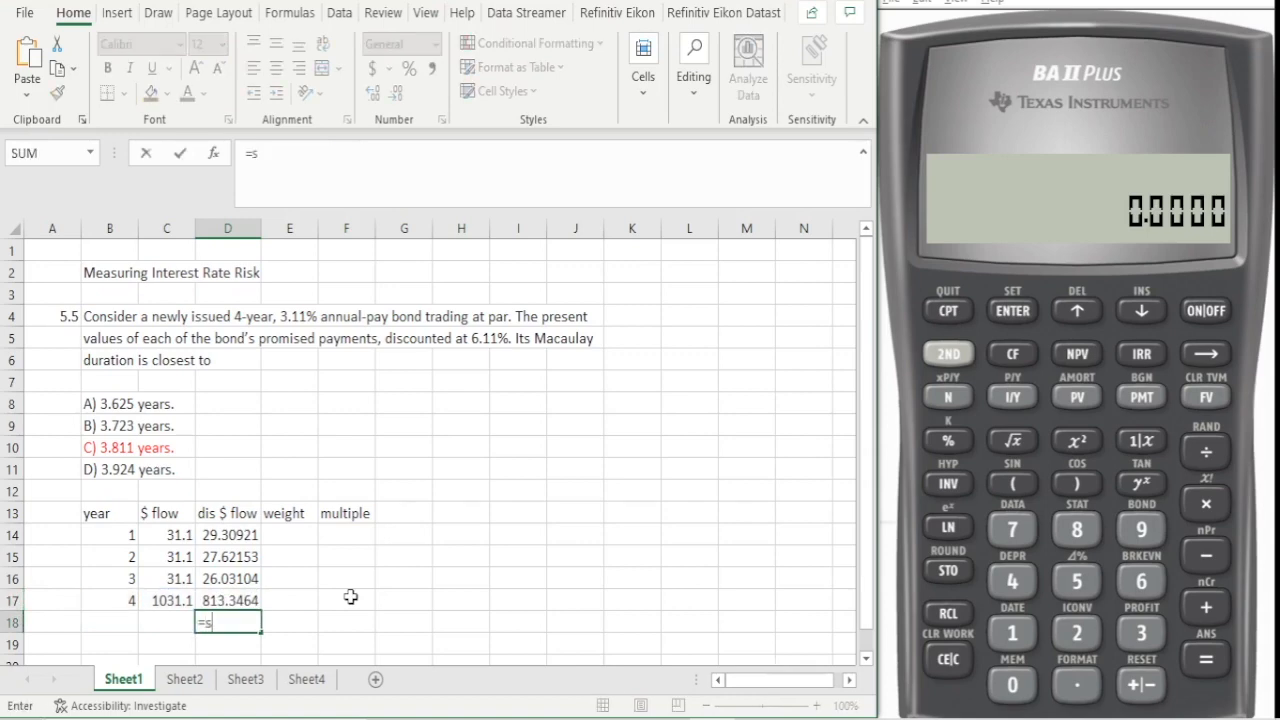
key(Tab)
key(Up)
key(Up)
key(Up)
key(Up)
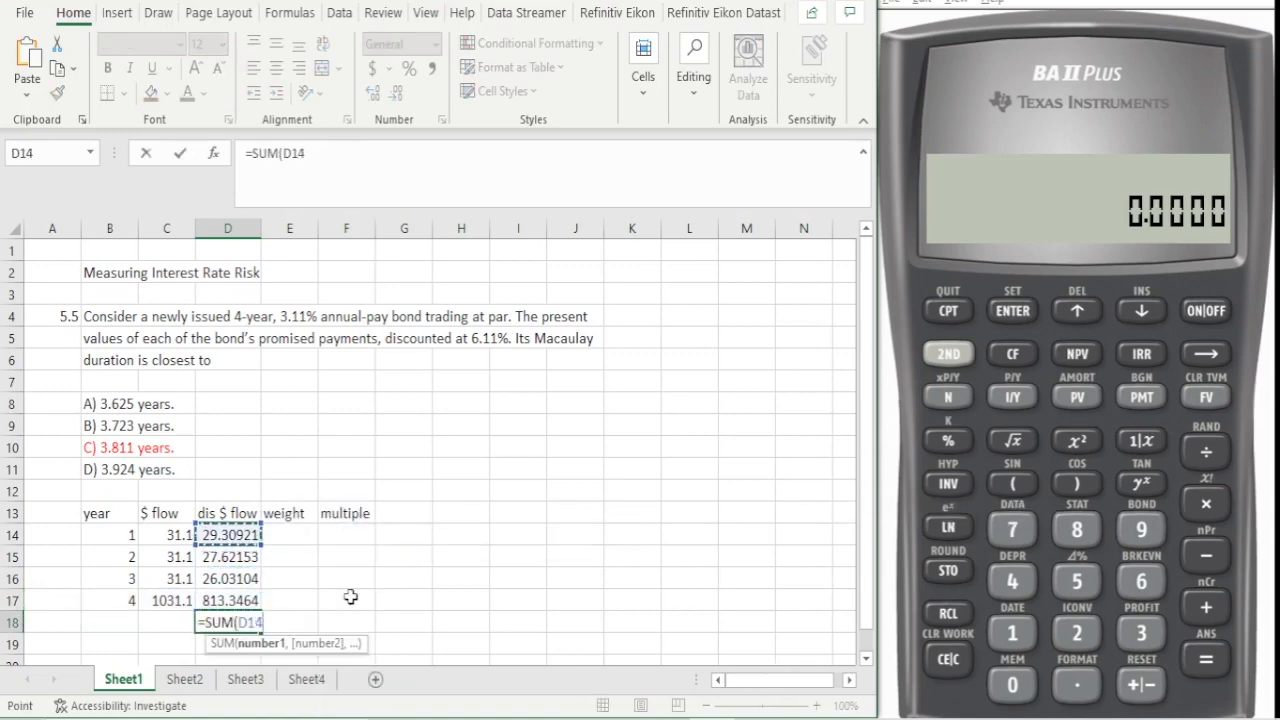
key(shift+Down)
key(shift+Down)
key(shift+Down)
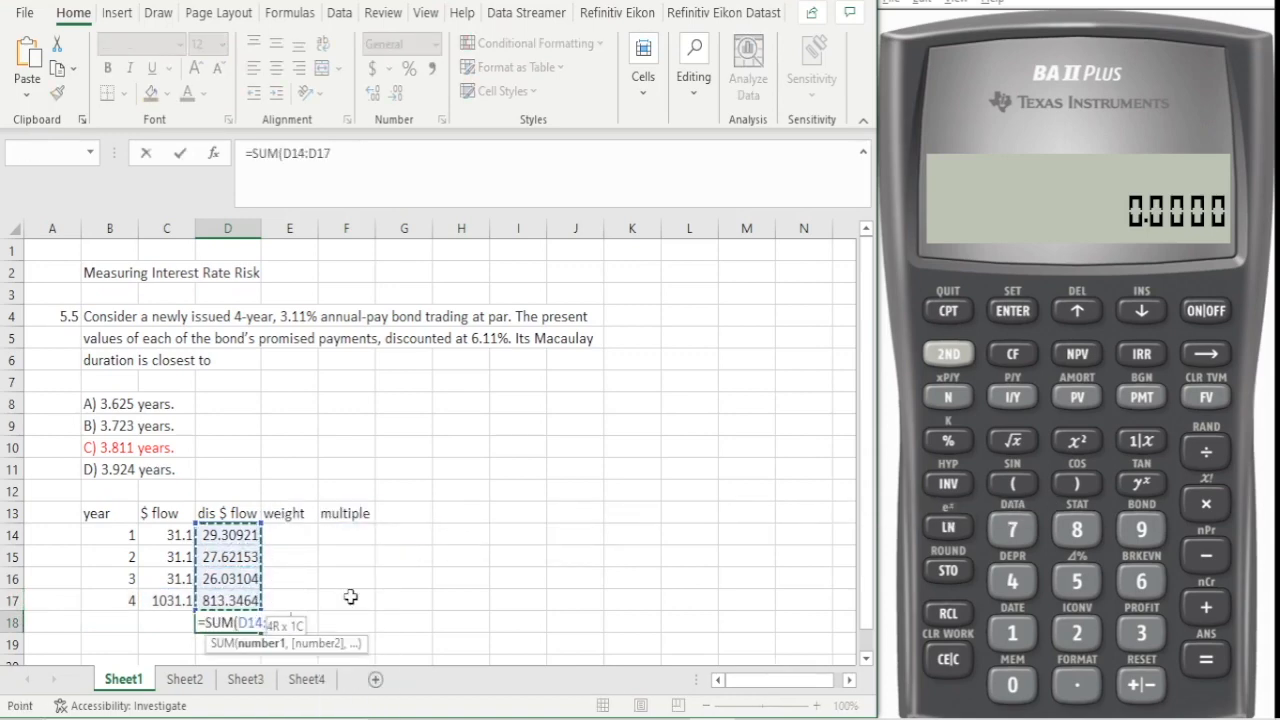
key(Tab)
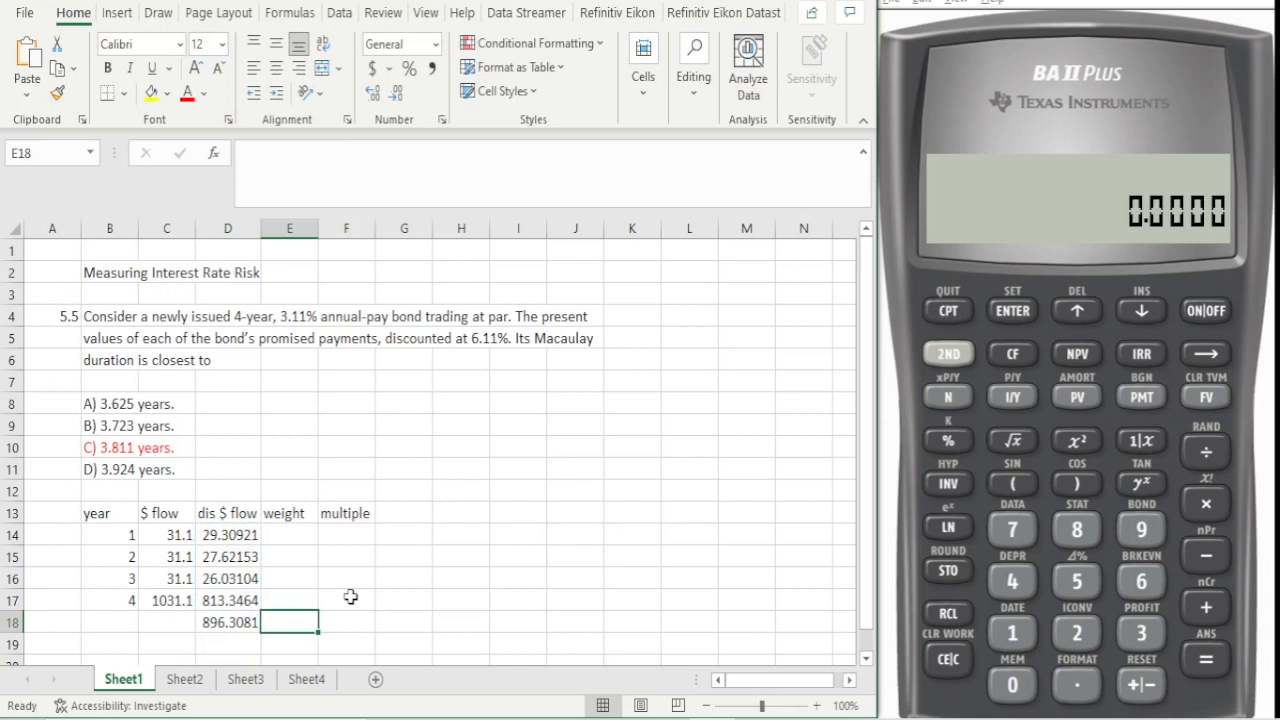
- Reduce the discounted cash flow total in D18 to two decimal places
key(Left)
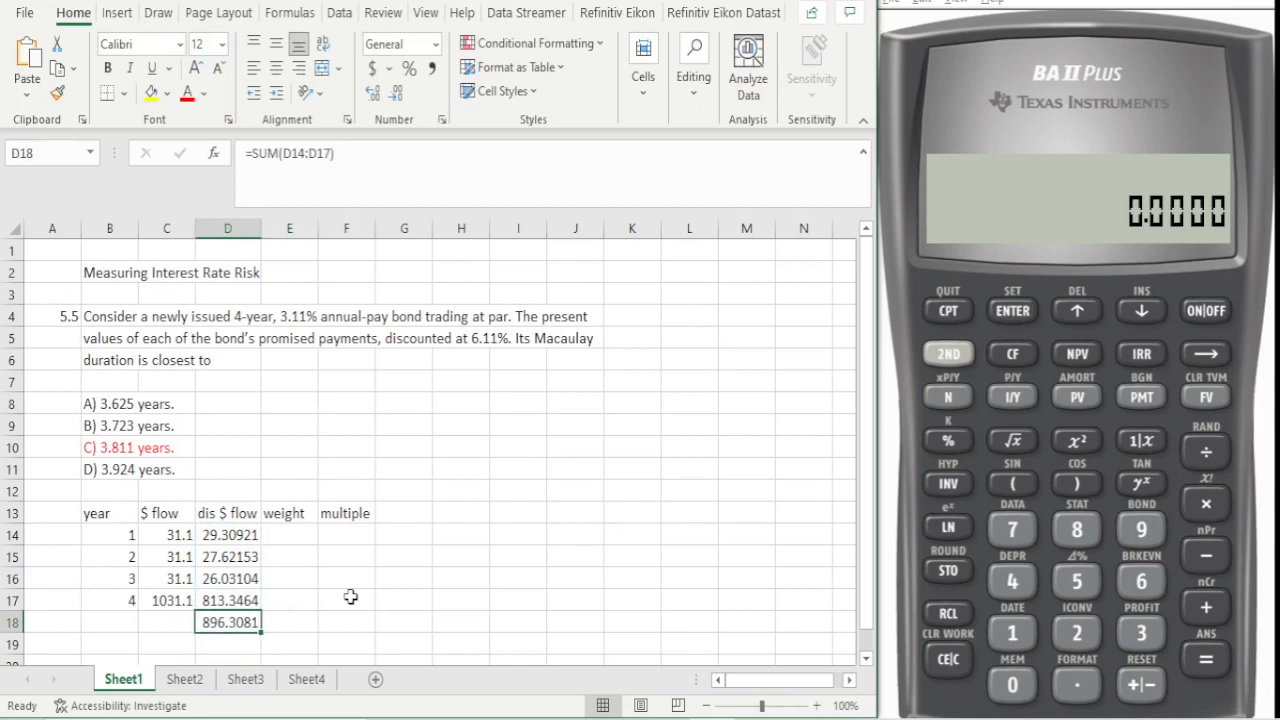
click(395, 95)
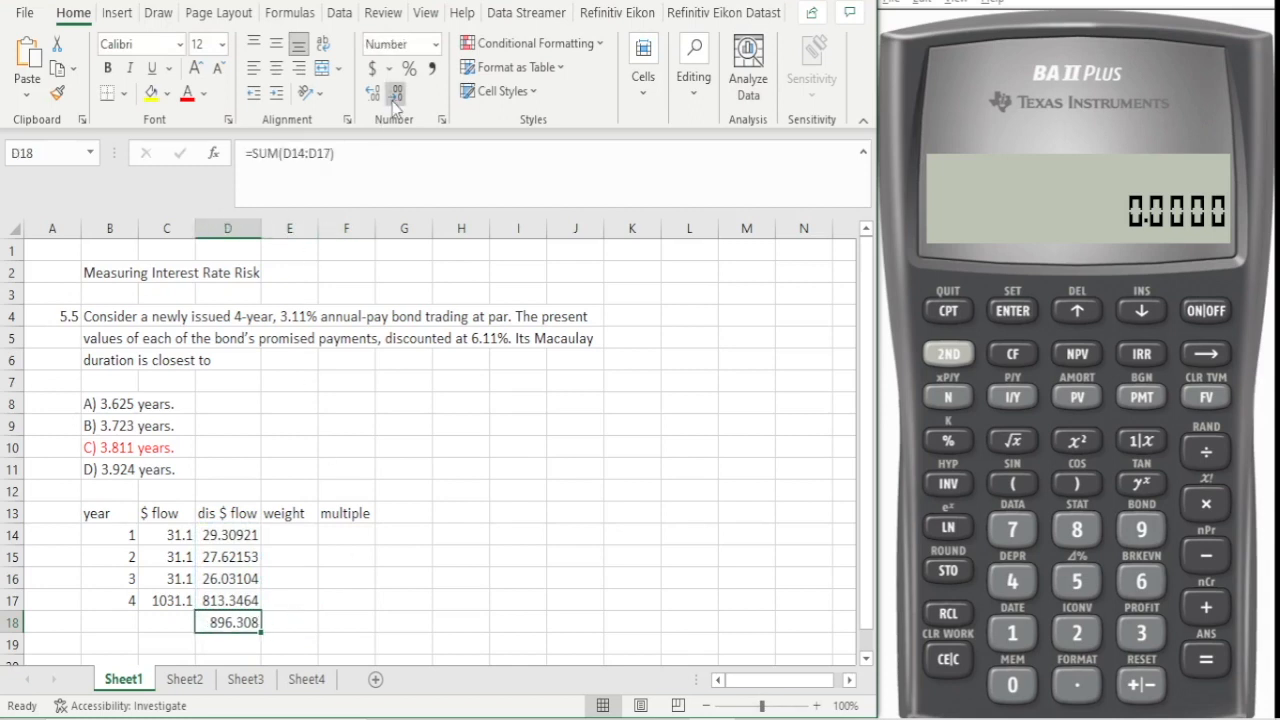
click(395, 95)
- Calculate the year 1 weight in E14 with the formula =D14/D18
click(300, 538)
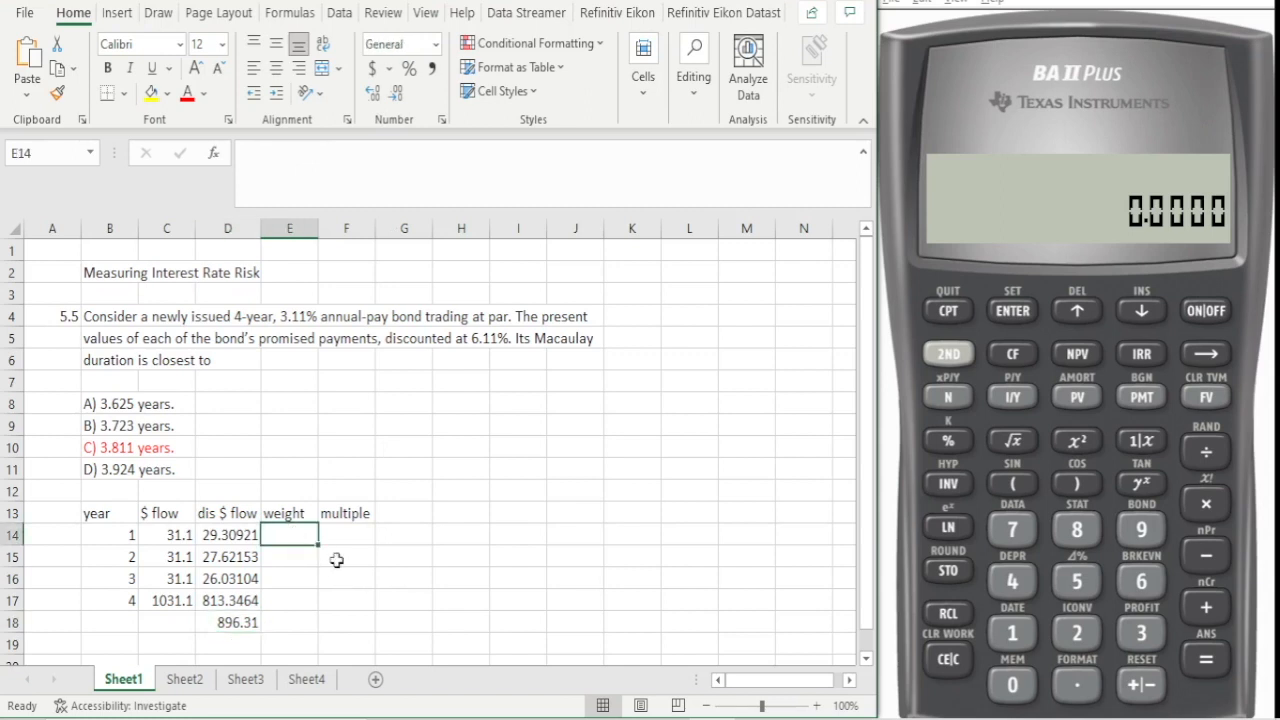
text(=)
key(Left)
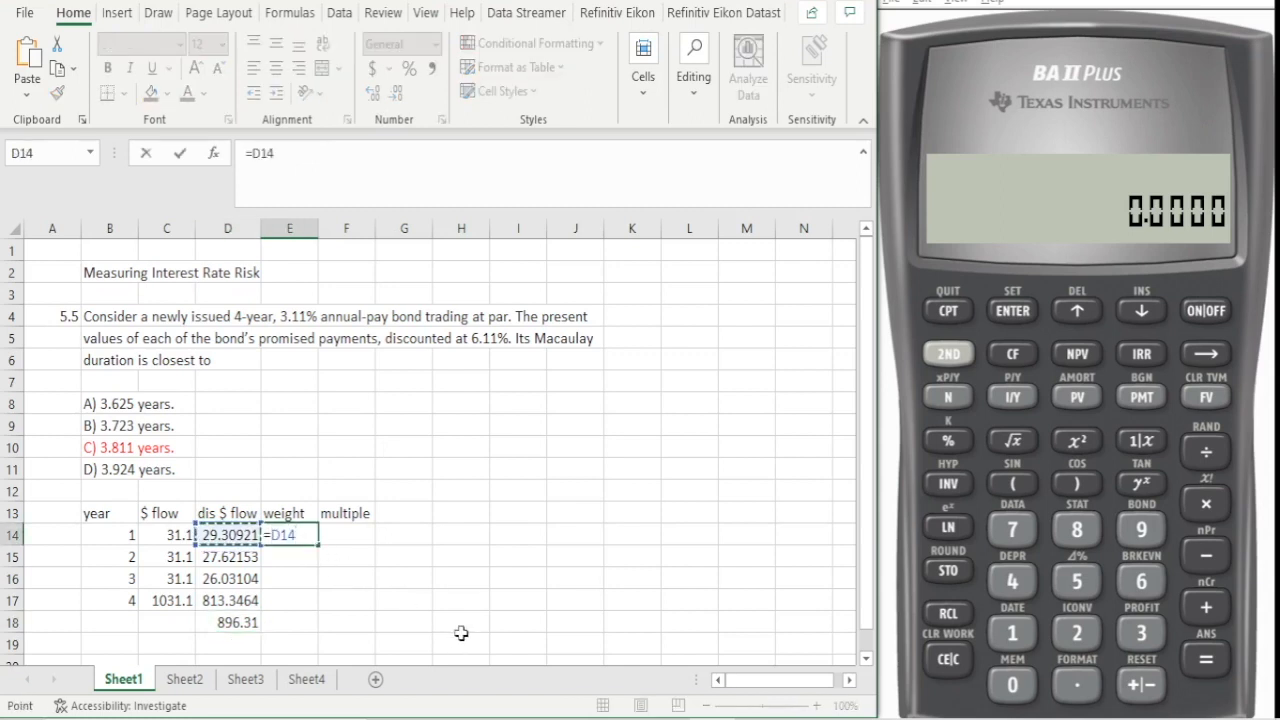
text(/)
key(Left)
key(Down)
key(Down)
key(Down)
key(Down)
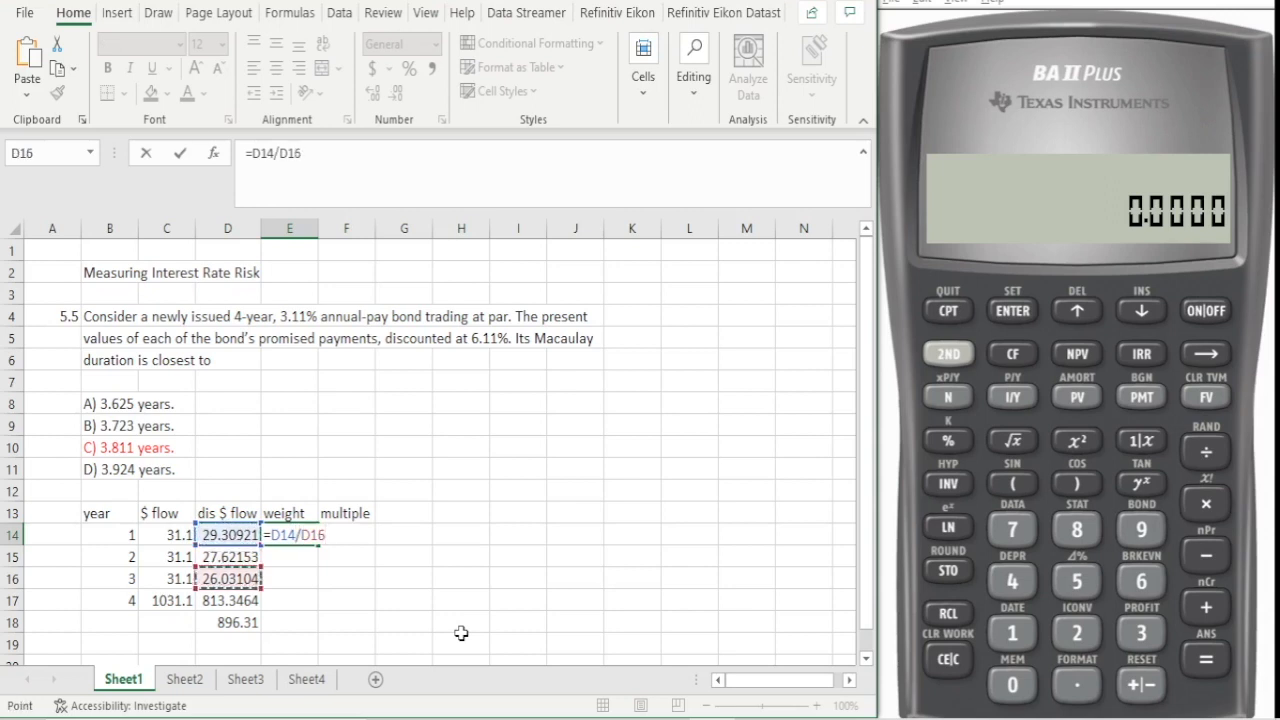
key(Return)
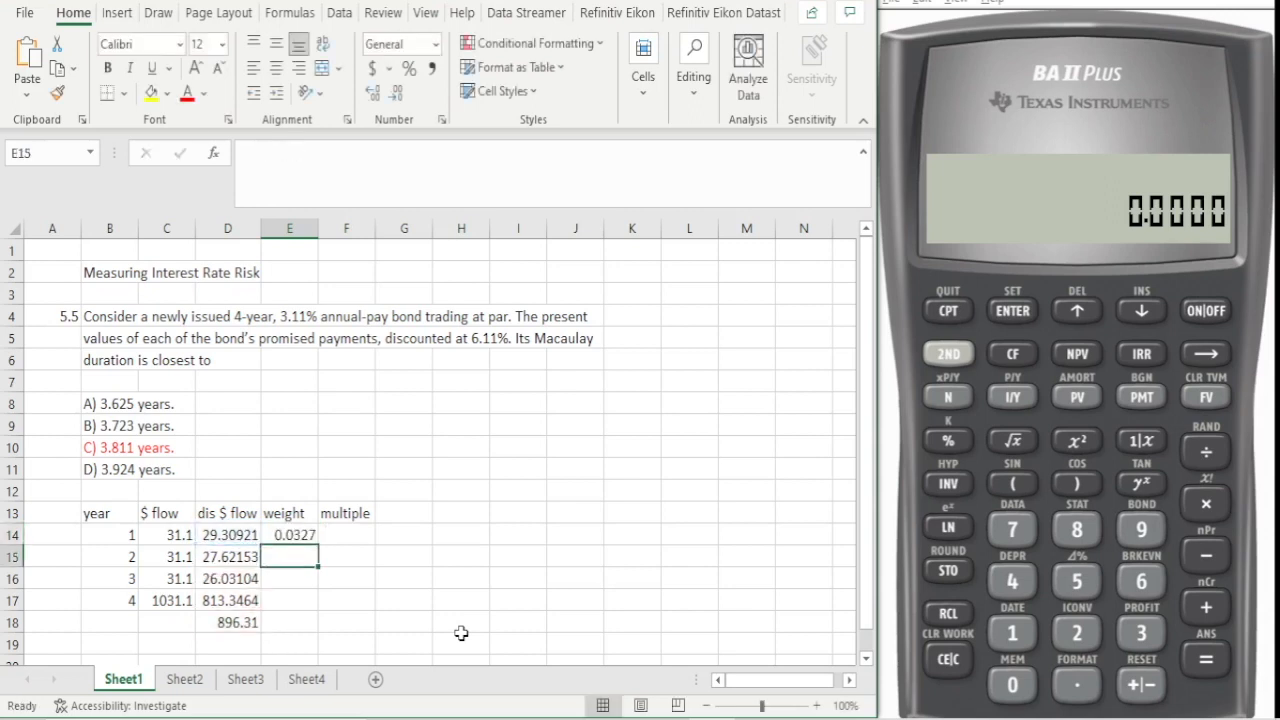
- Calculate the year 2 weight in E15 with the formula =D15/D18
text(=)
key(Left)
text(/)
key(Left)
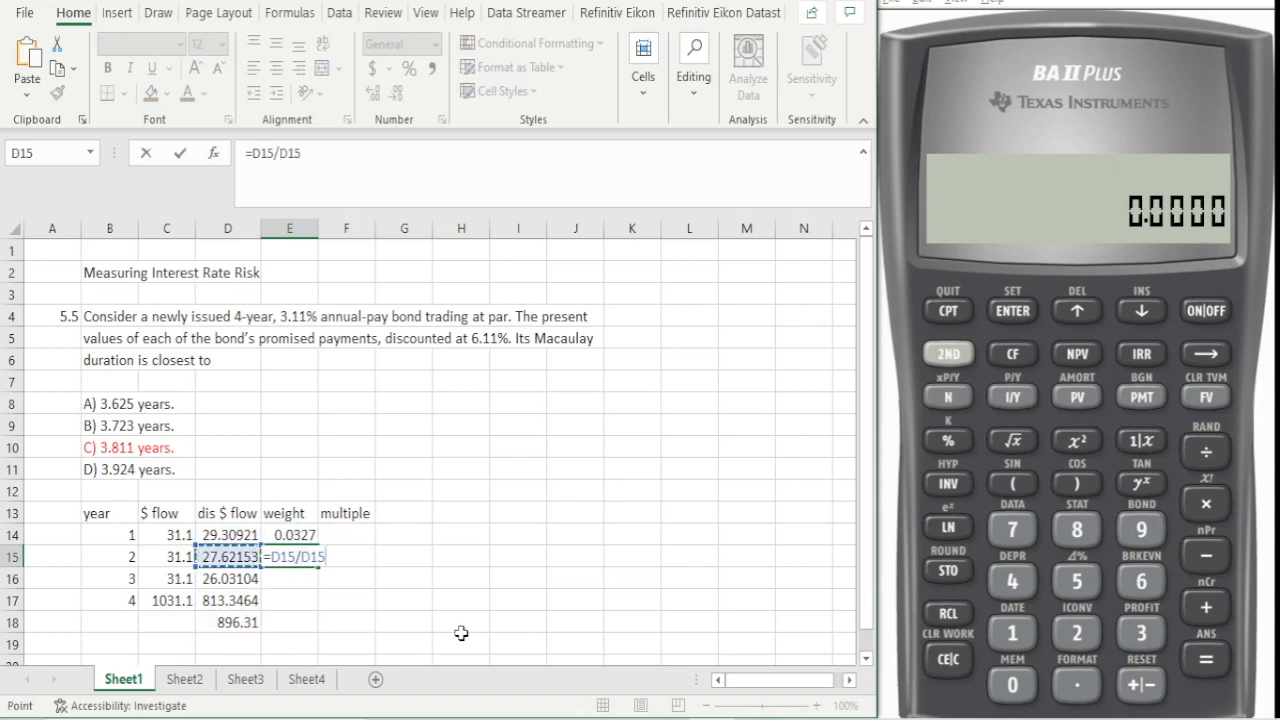
key(Down)
key(Down)
key(Down)
key(Return)
- Calculate the year 3 weight in E16 with the formula =D16/D18
text(=)
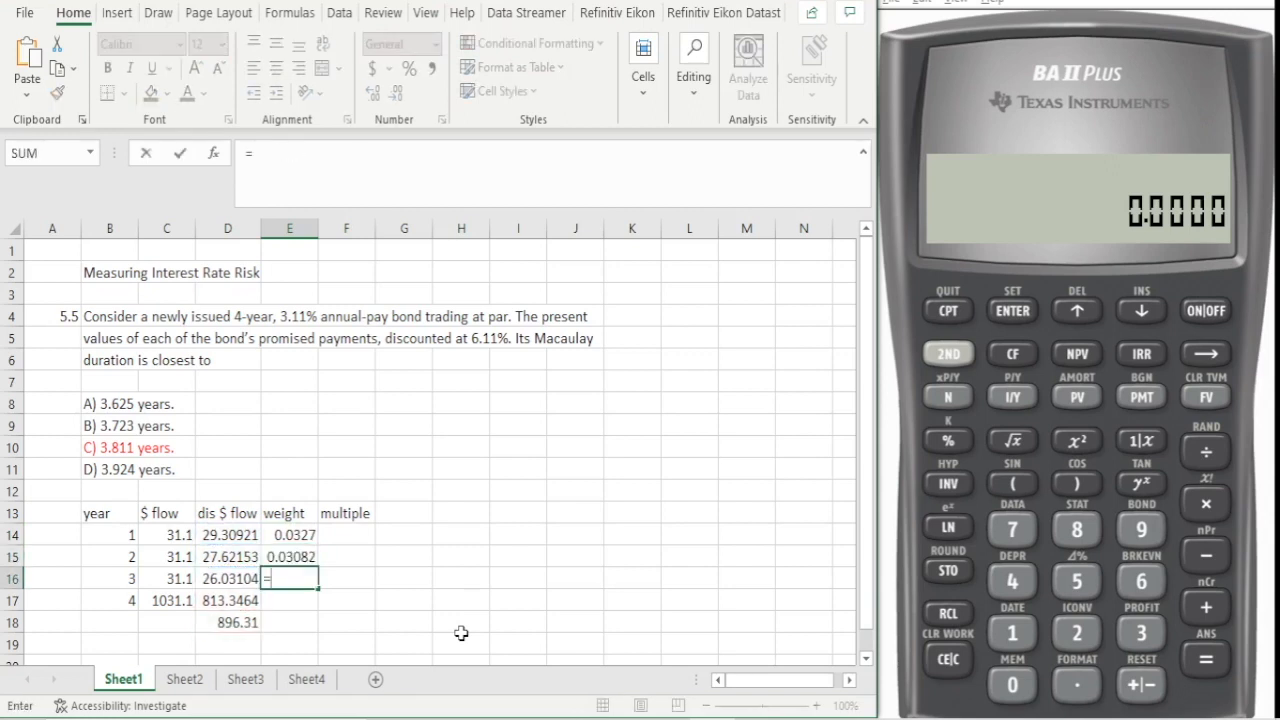
key(Left)
text(/)
key(Left)
key(Down)
key(Down)
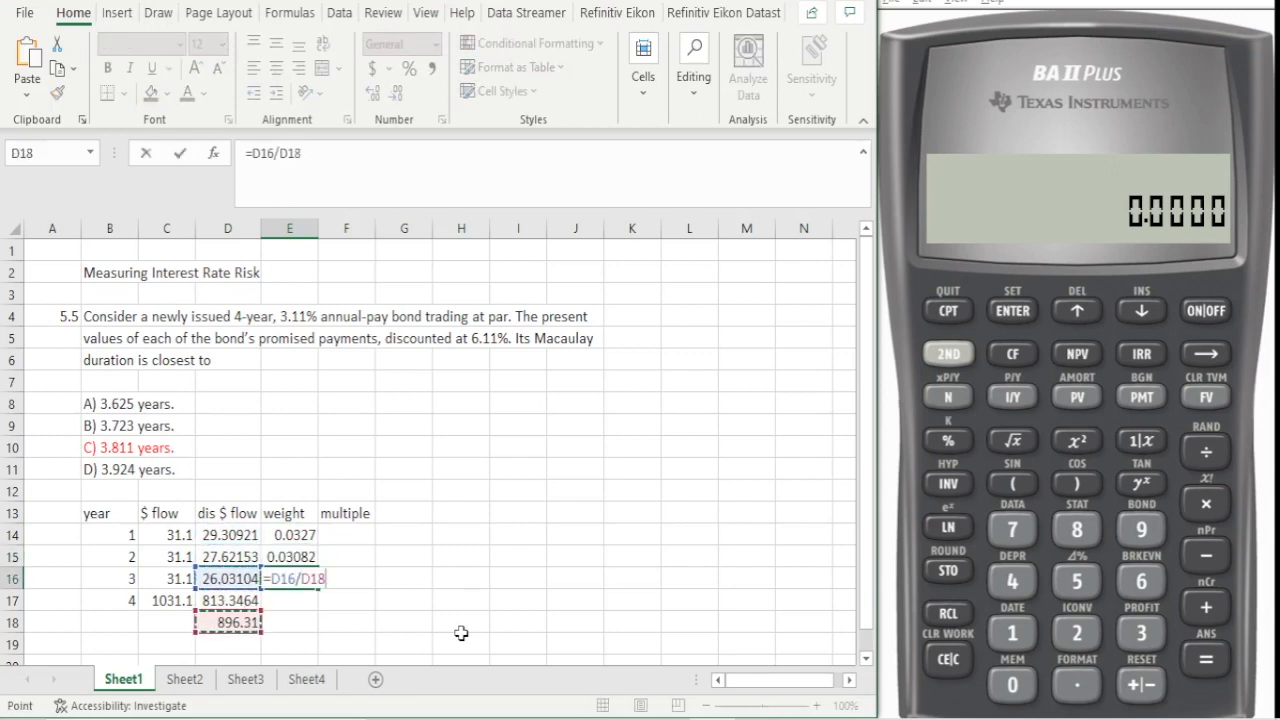
key(Return)
- Calculate the year 4 weight in E17 with the formula =D17/D18
text(=)
key(Left)
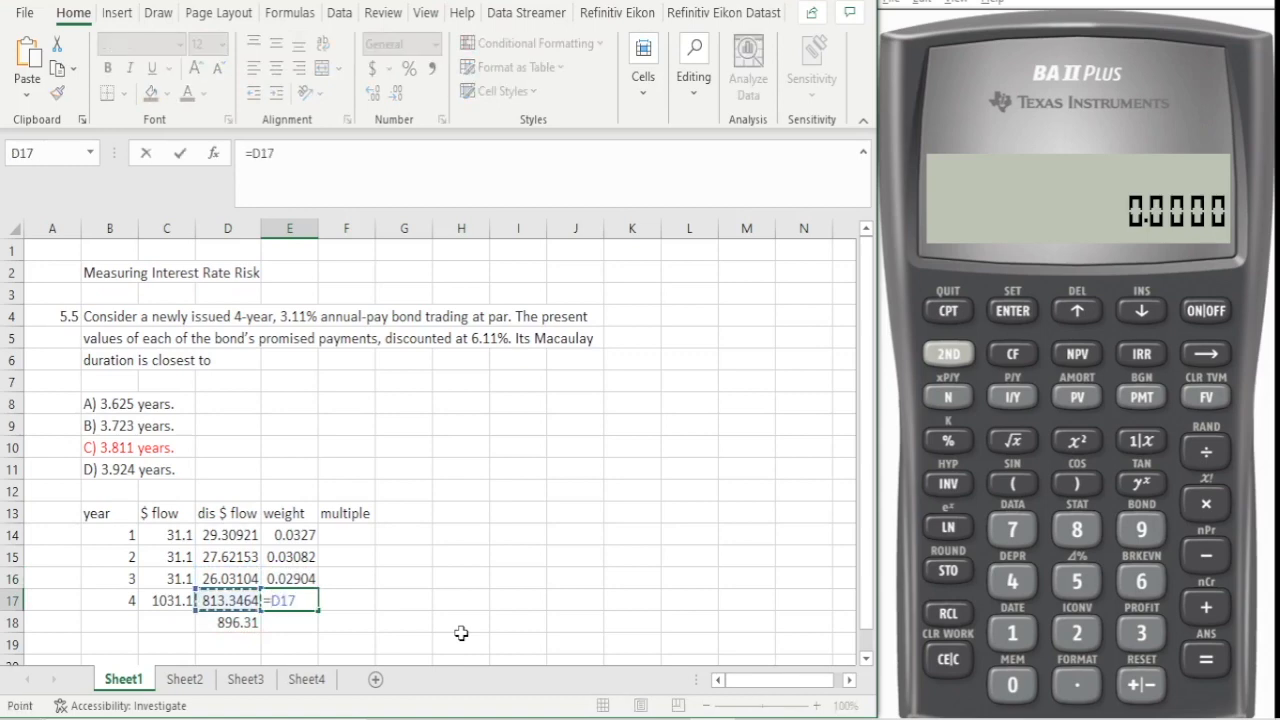
text(/)
key(Left)
key(Down)
key(Return)
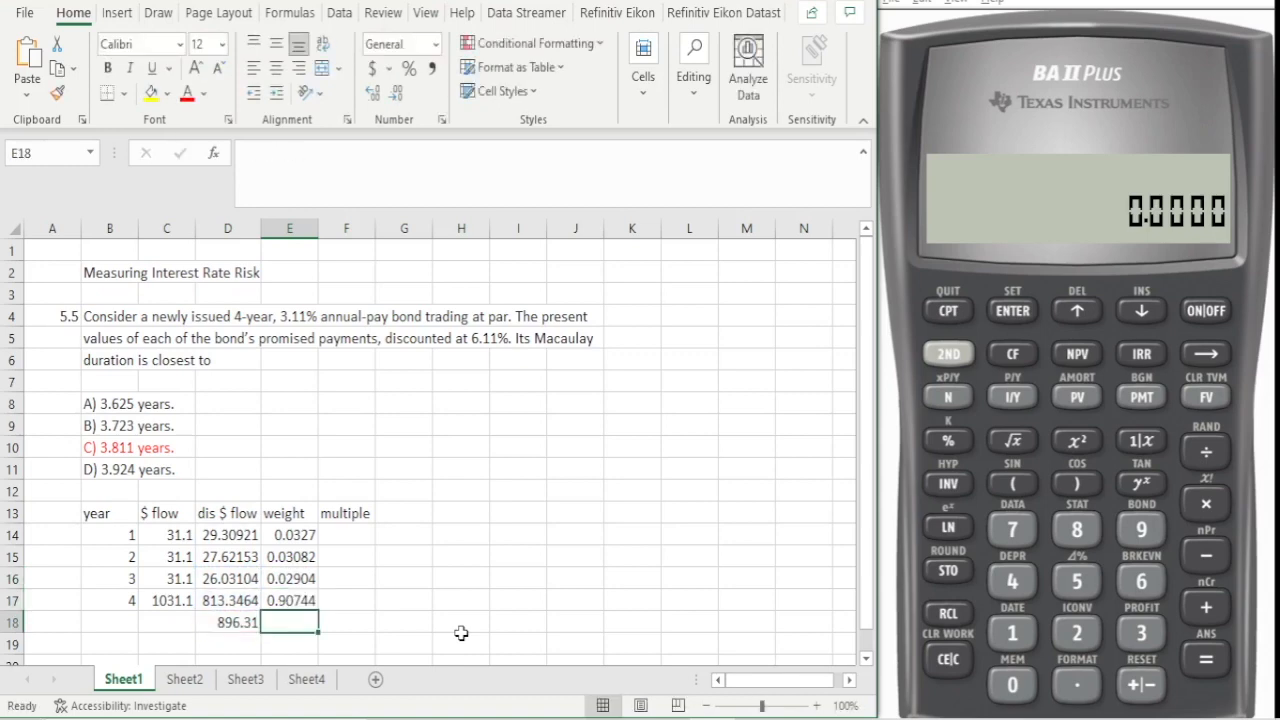
- Total the weights in E18 with a SUM over E14:E17
text(=SUM()
key(Up)
key(Up)
key(Up)
key(Up)
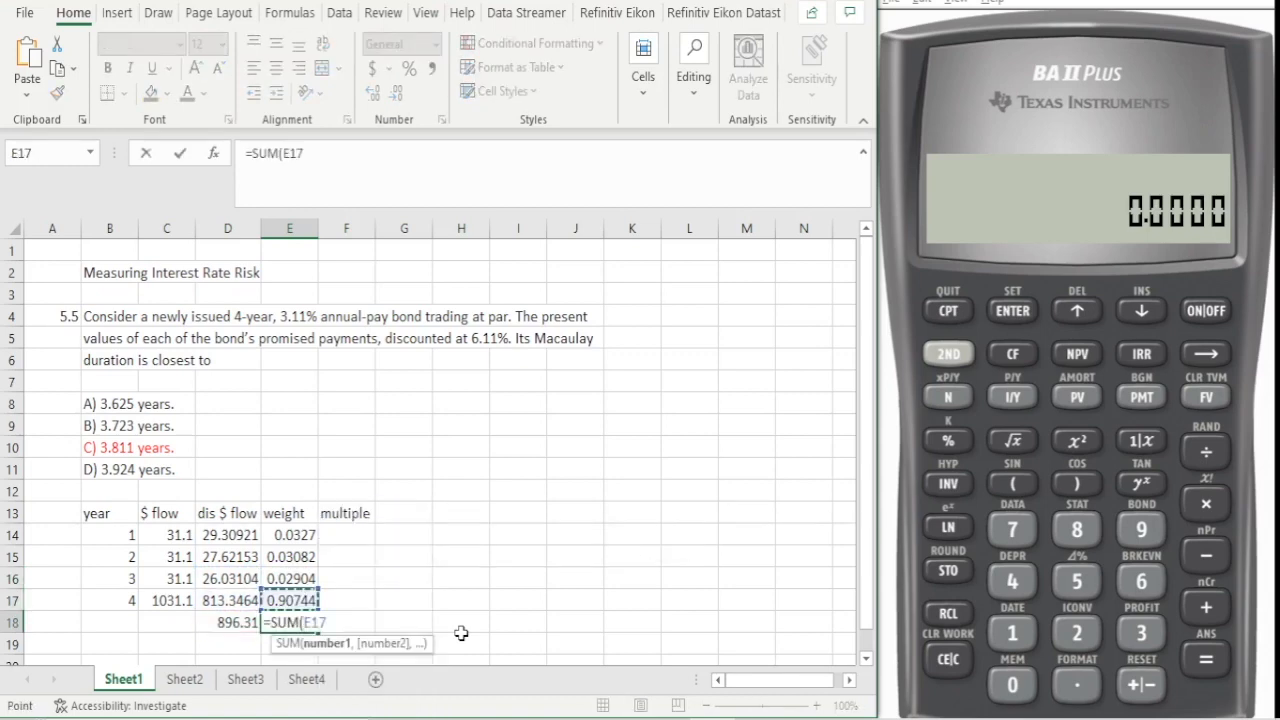
key(shift+Down)
key(shift+Down)
key(shift+Down)
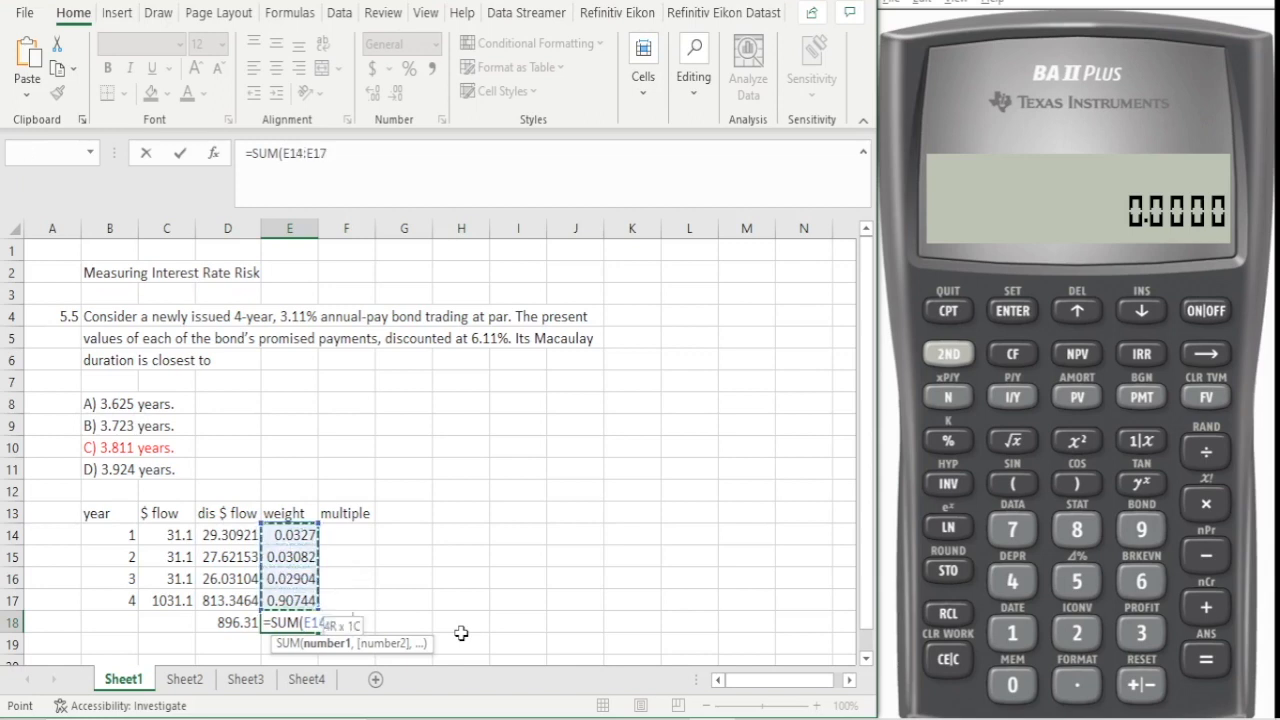
key(Tab)
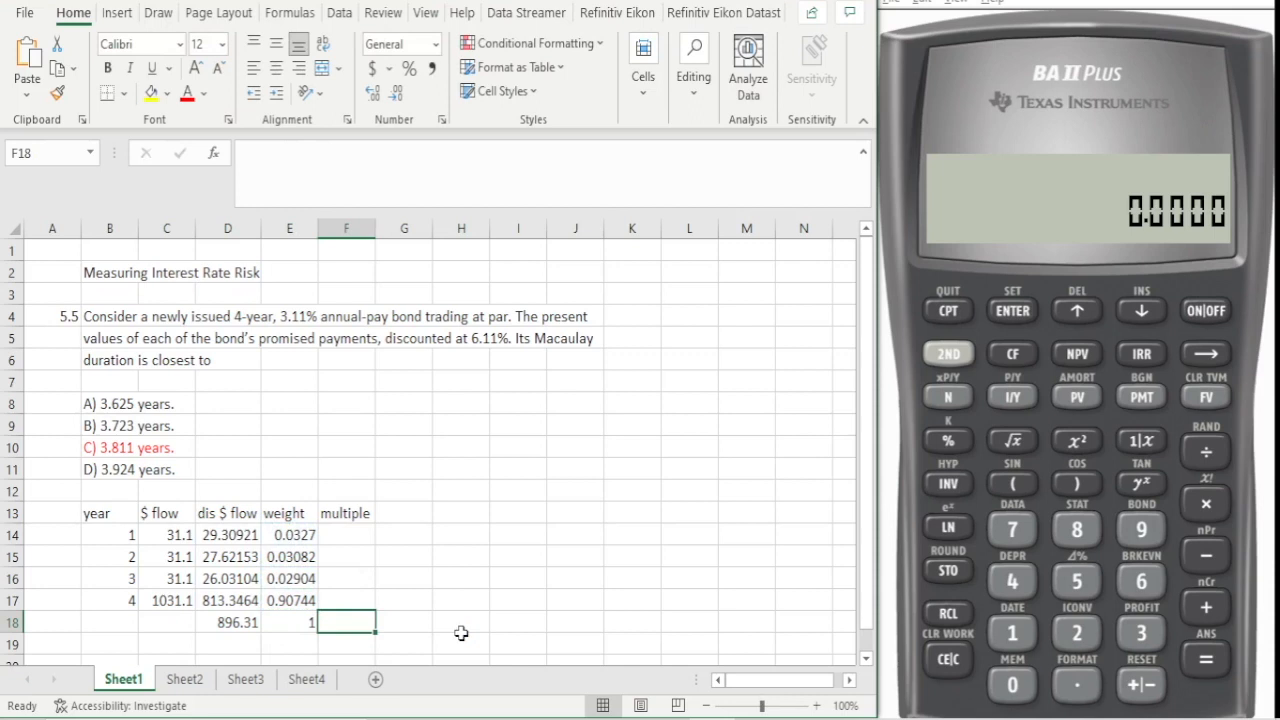
- Multiply the year 1 weight by its year in F14 with the formula =E14*B14
key(Up)
key(Up)
key(Up)
key(Up)
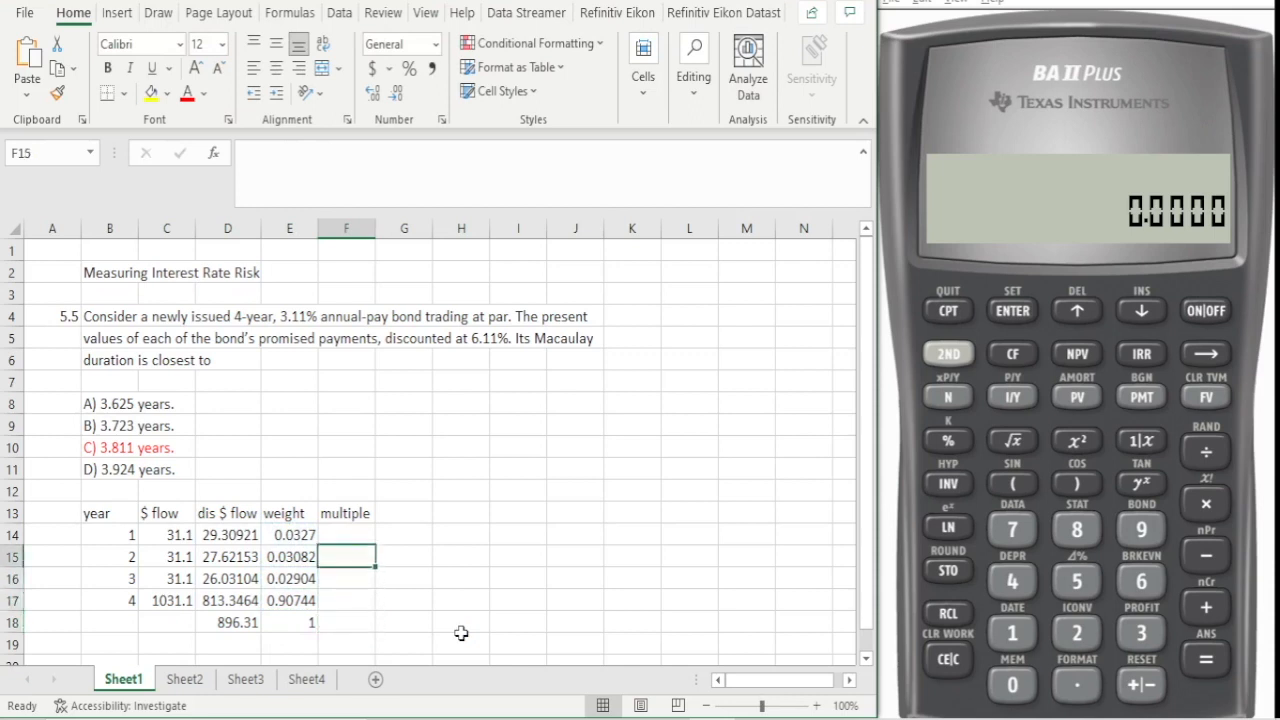
text(=)
key(Left)
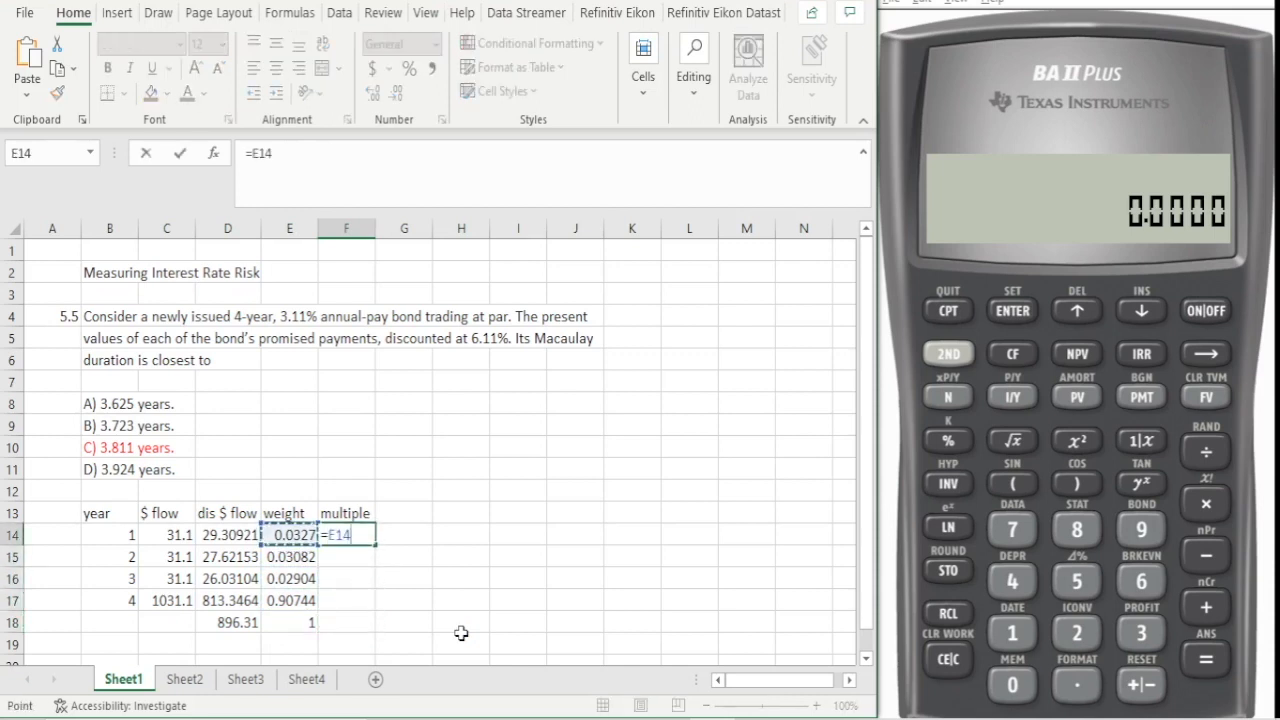
text(*)
key(Left)
key(Left)
key(Left)
key(Left)
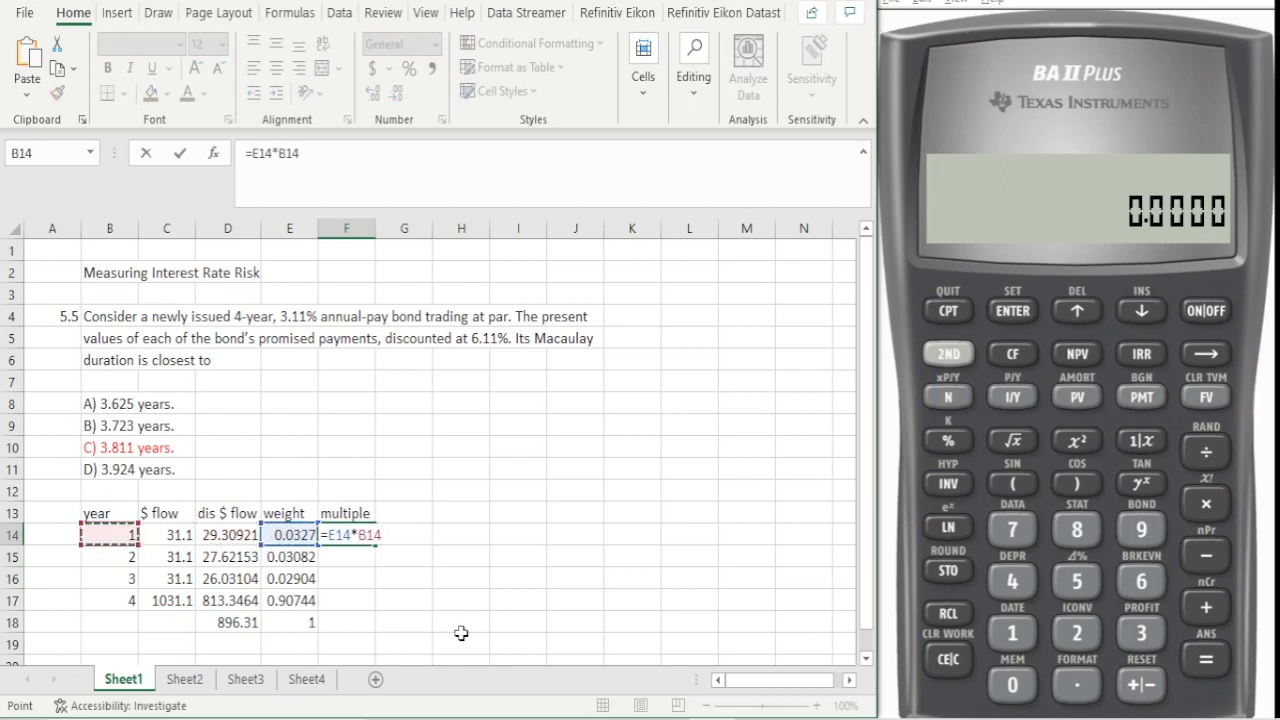
key(Return)
- Multiply the year 2 weight by its year in F15 with the formula =E15*B15
text(=)
key(Left)
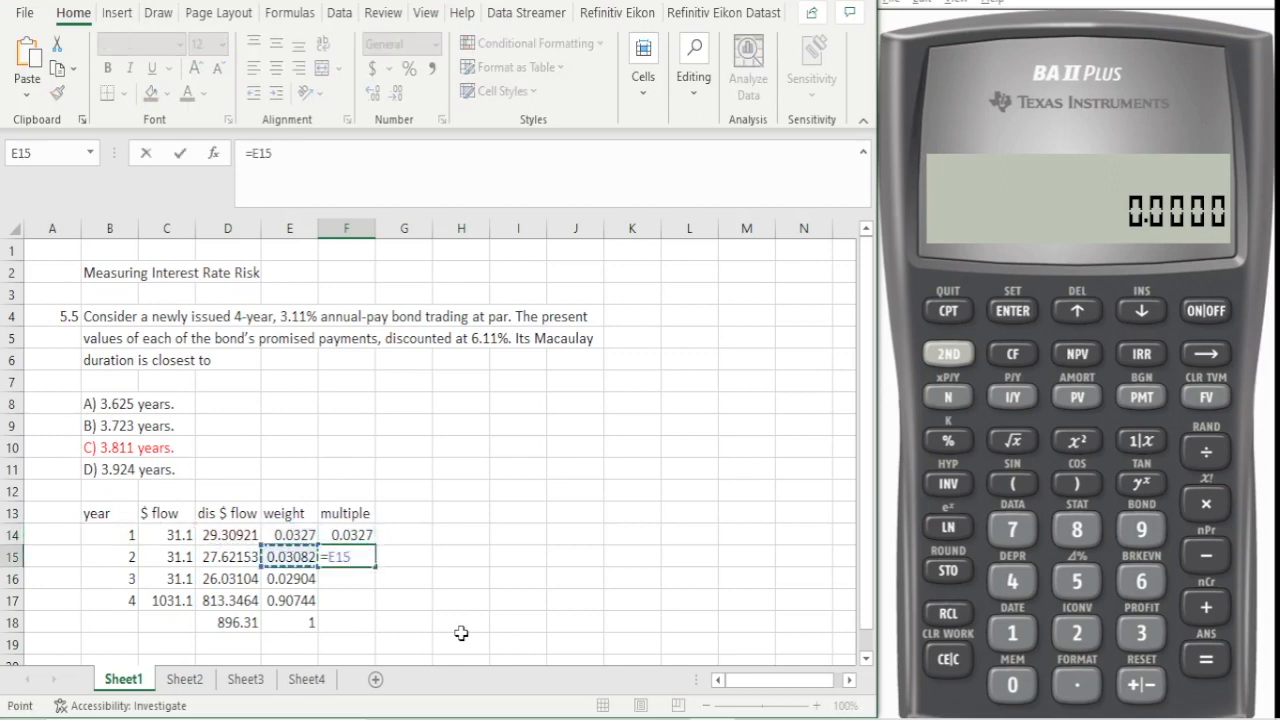
text(*)
key(Left)
key(Left)
key(Left)
key(Left)
key(Return)
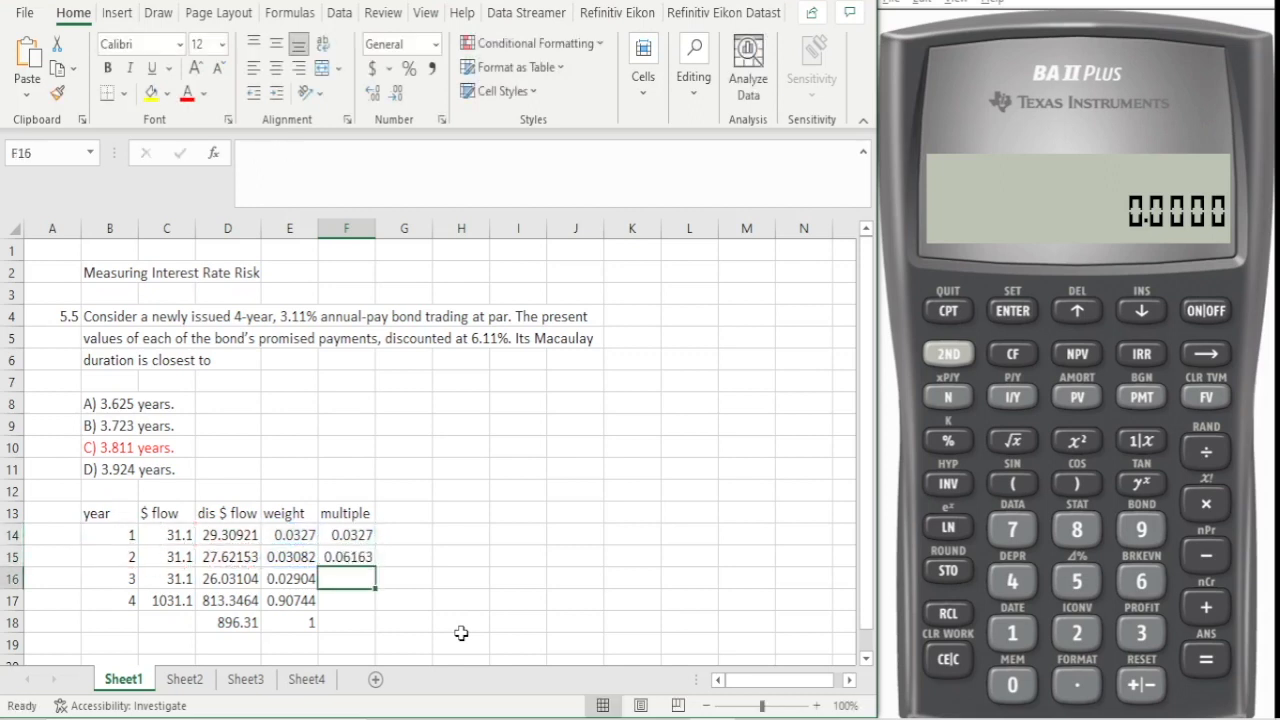
- Multiply the year 3 weight by its year in F16 with the formula =E16*B16
text(=)
key(Left)
text(*)
key(Left)
key(Left)
key(Left)
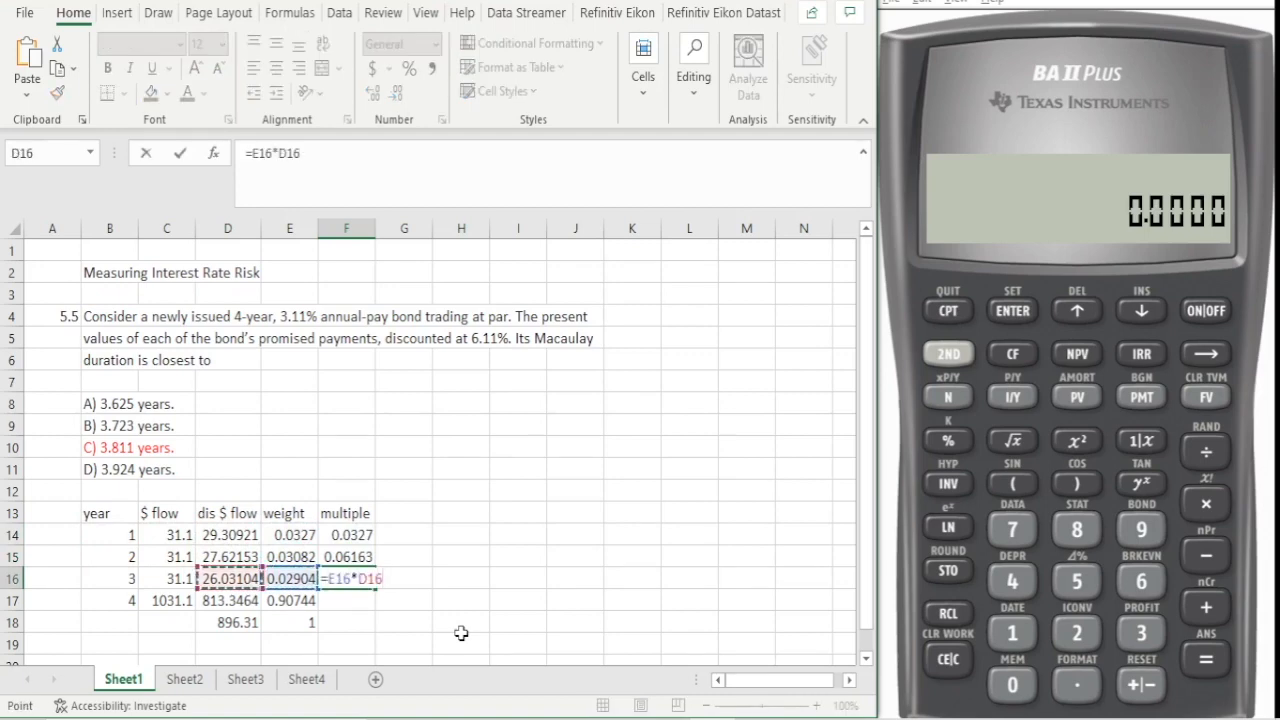
key(Return)
- Multiply the year 4 weight by its year in F17 with the formula =E17*B17
text(=)
key(Left)
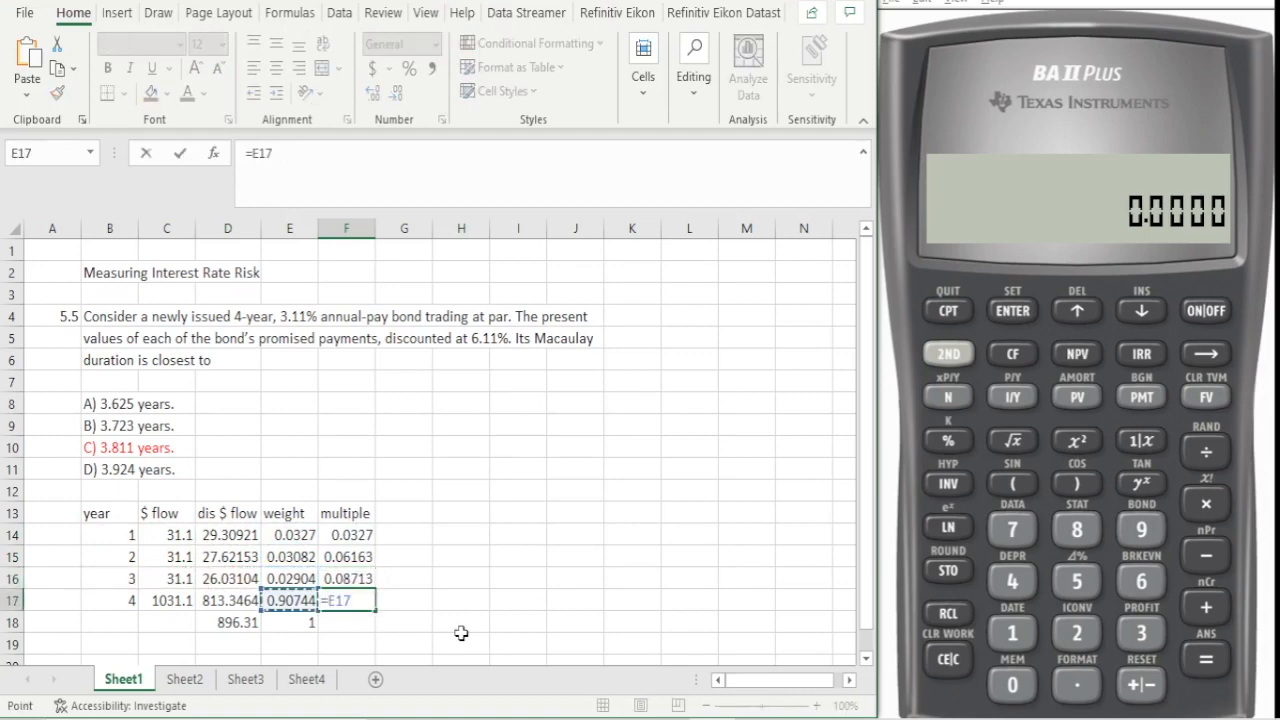
text(*)
key(Left)
key(Left)
key(Left)
key(Left)
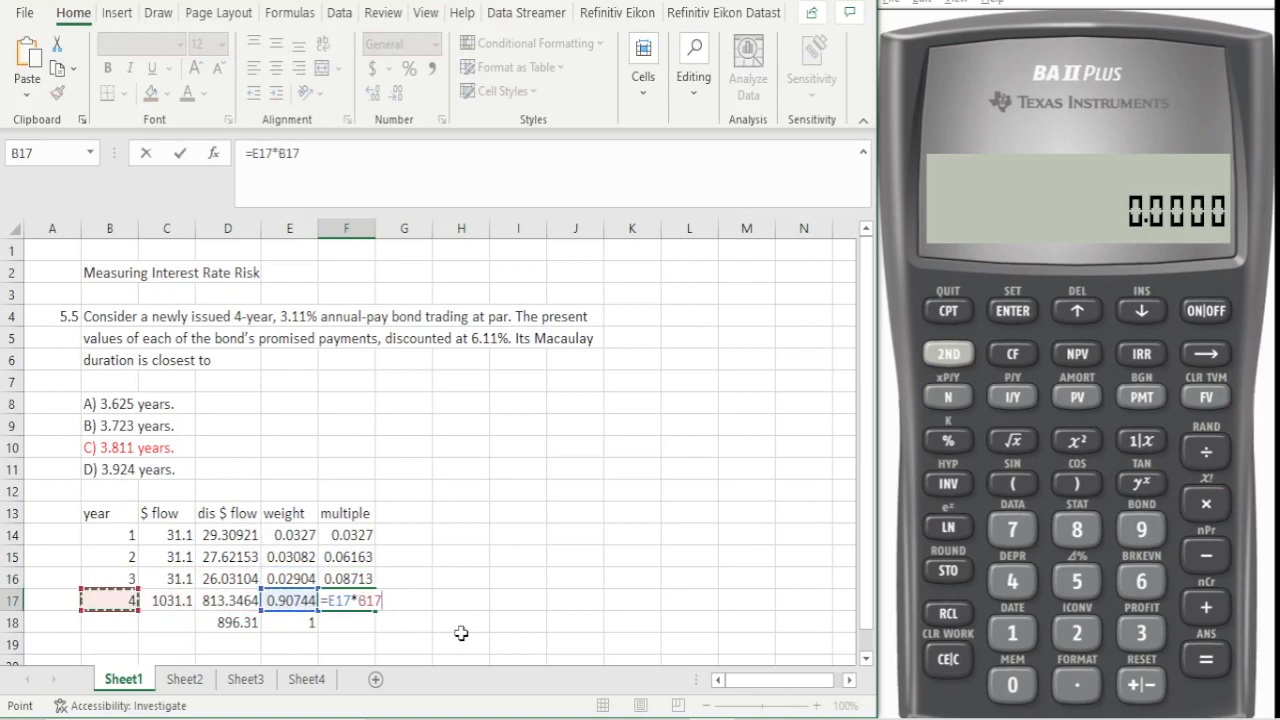
key(Return)
- Total the multiple column in F18 with a SUM over F14:F17 to get the Macaulay duration
text(=sum)
key(Tab)
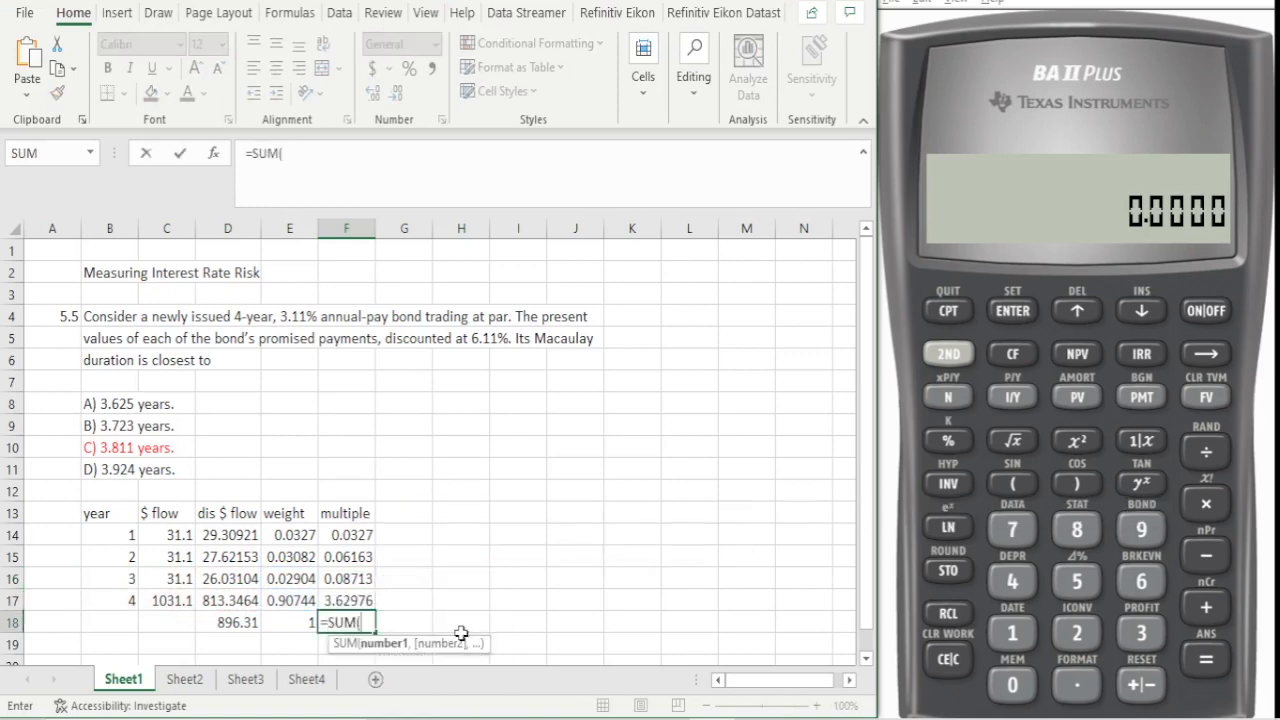
key(Up)
key(Up)
key(Up)
key(Up)
key(shift+Down)
key(shift+Down)
key(shift+Down)
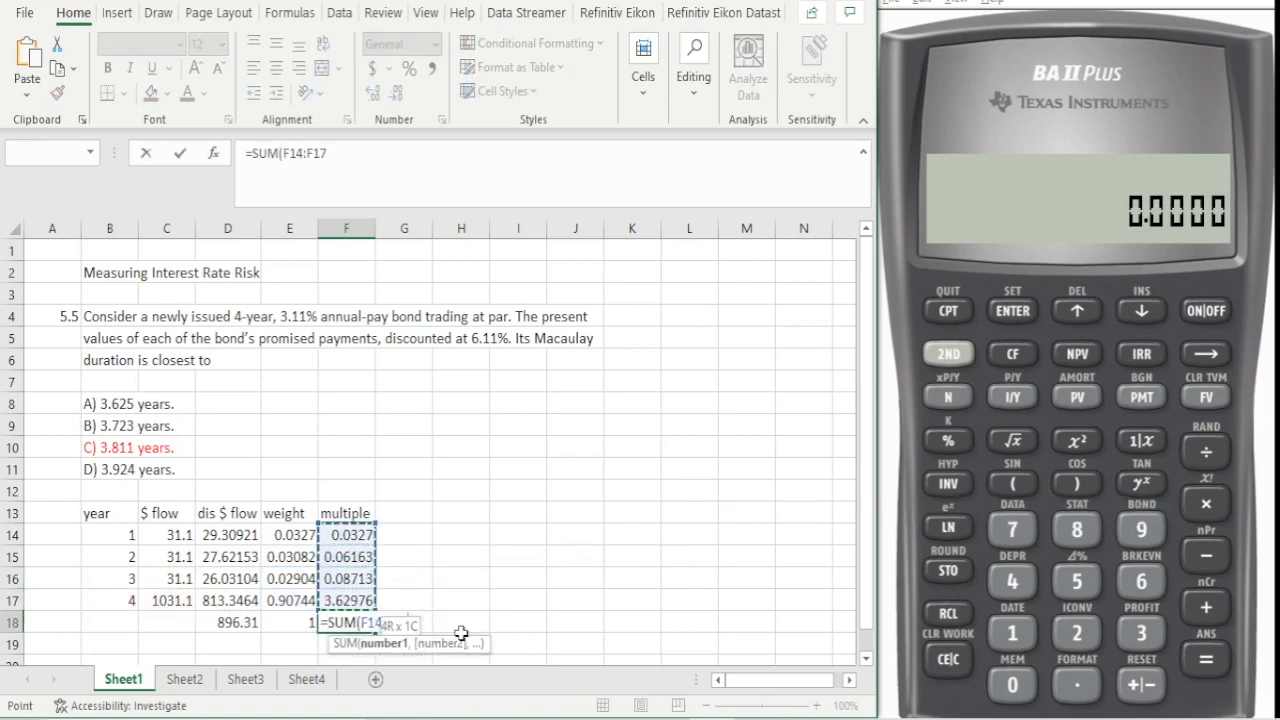
key(Tab)
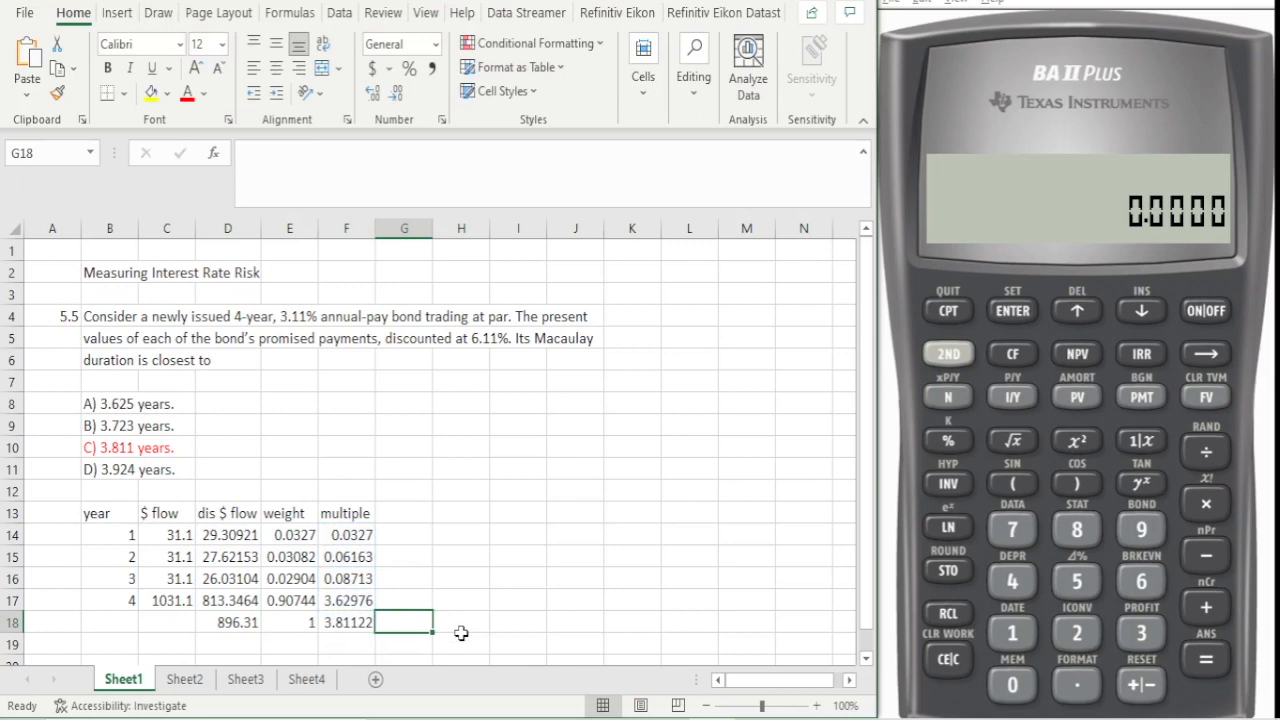
- Reduce the duration total in F18 to three decimal places
click(362, 616)
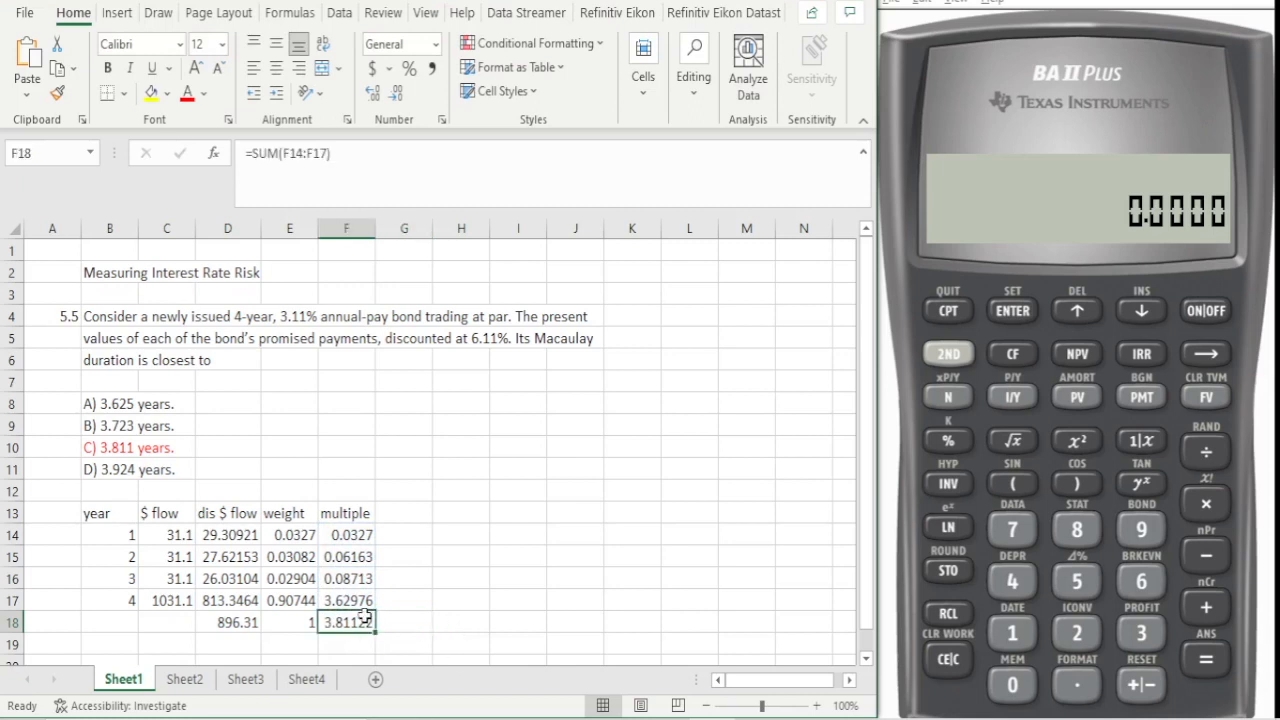
click(397, 92)
click(397, 92)
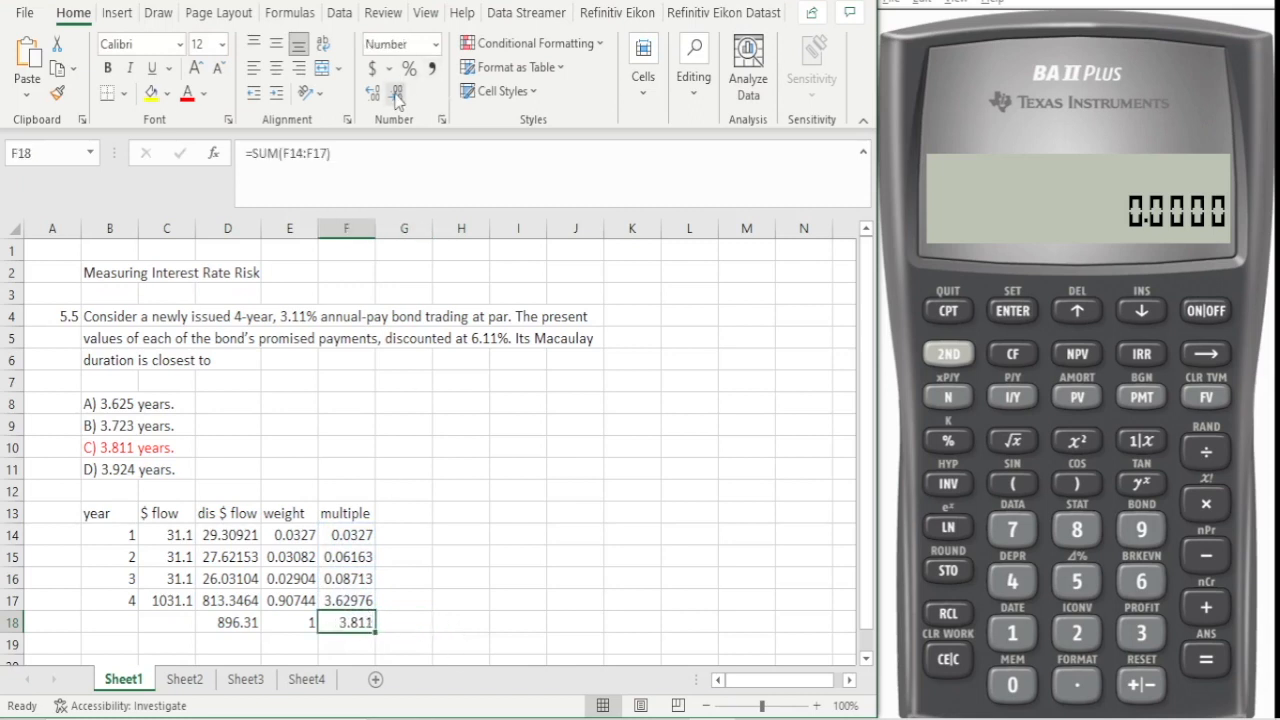
- Label the duration result with the unit "years" in G18
click(410, 620)
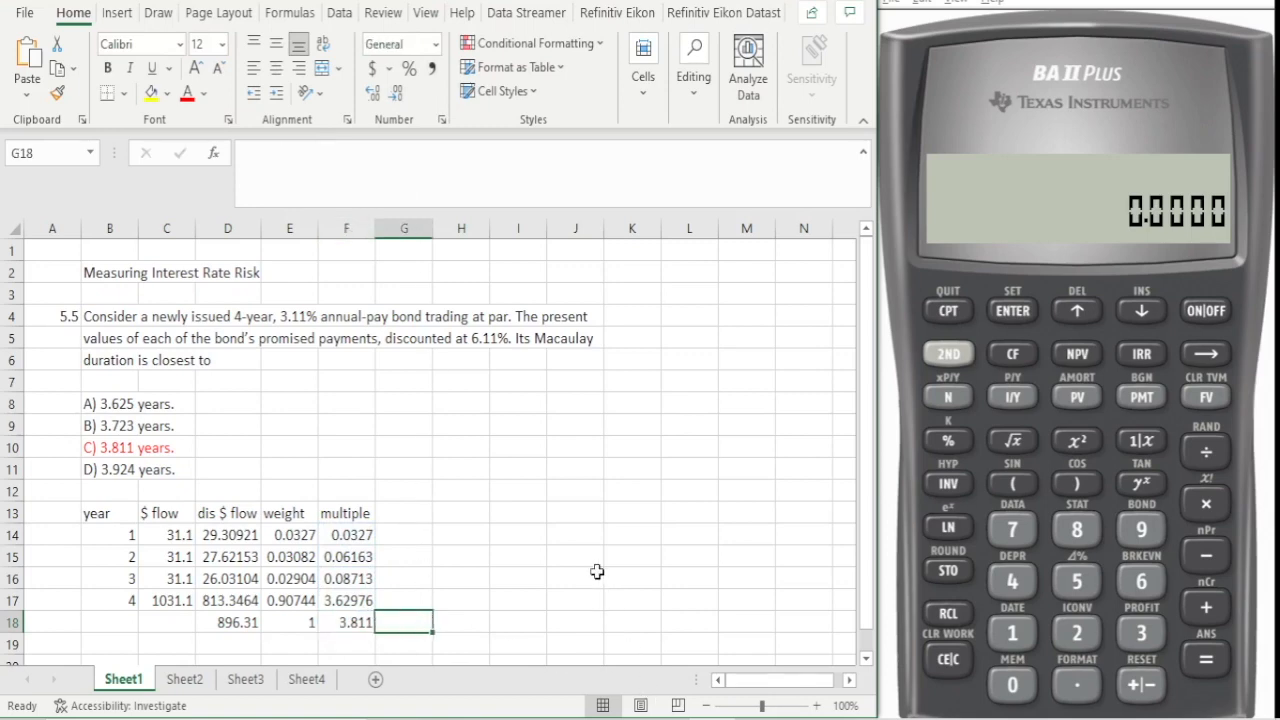
text(yea)
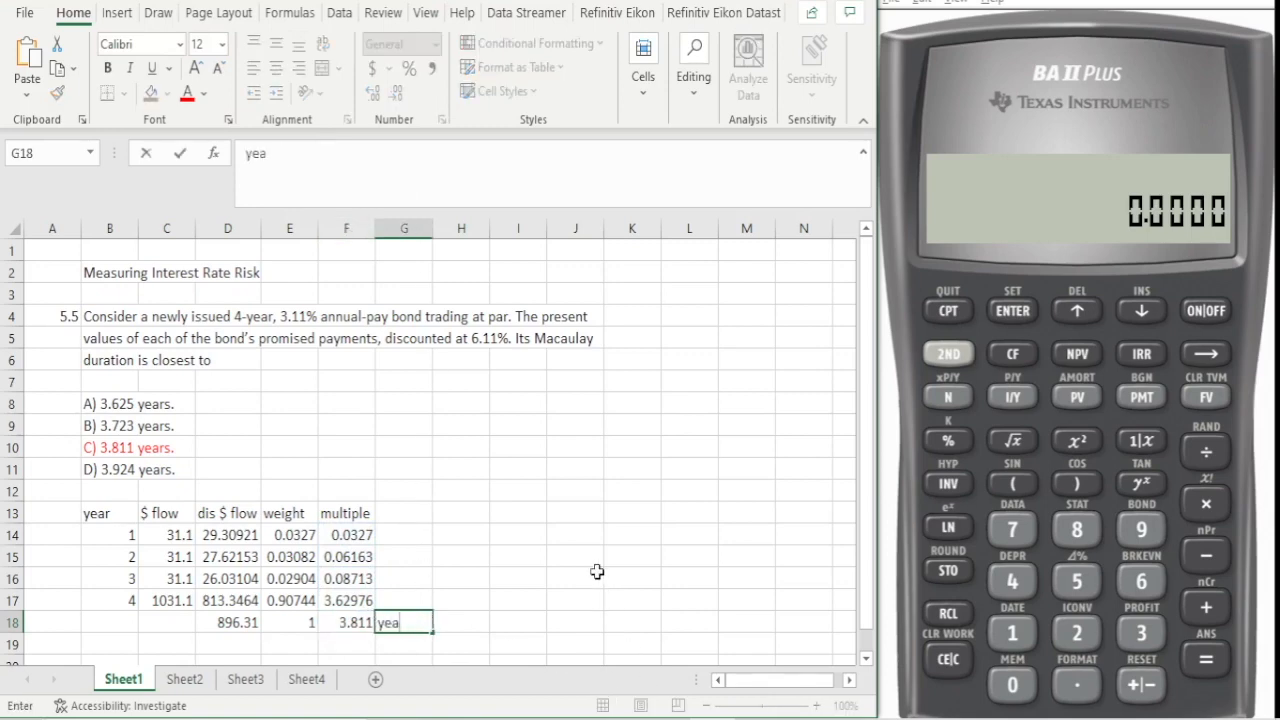
text(rs)
key(Return)
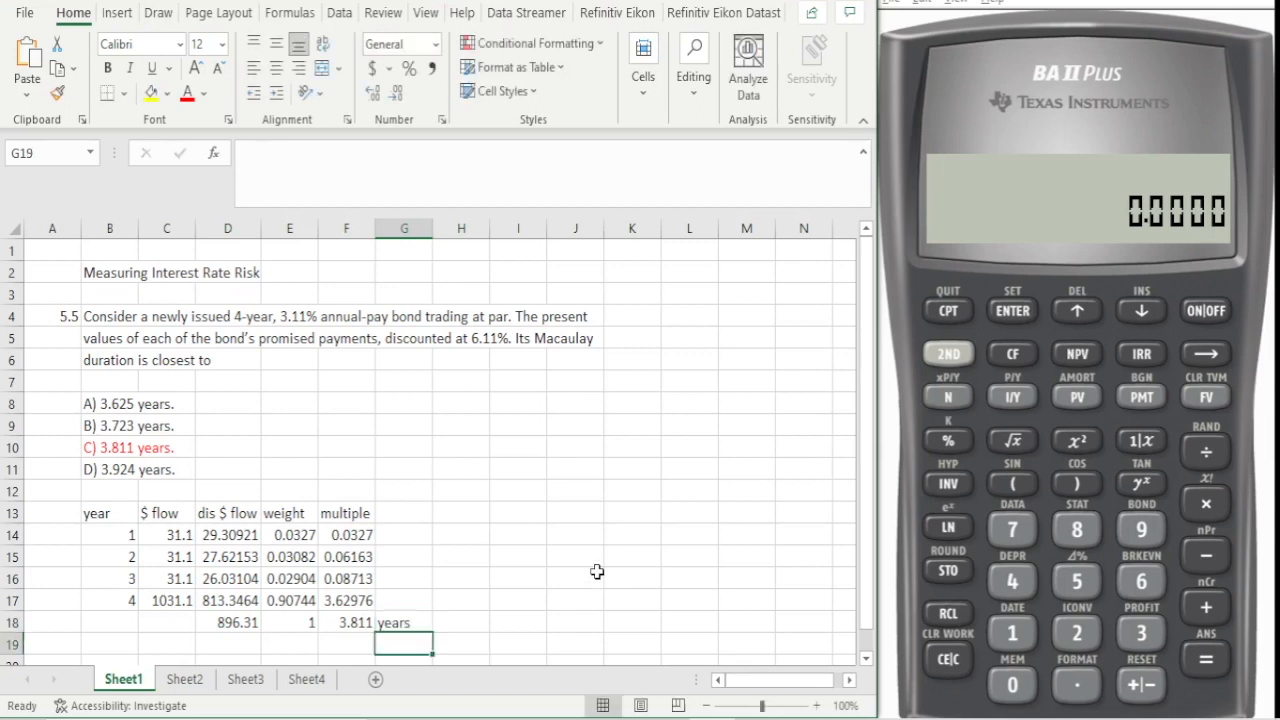